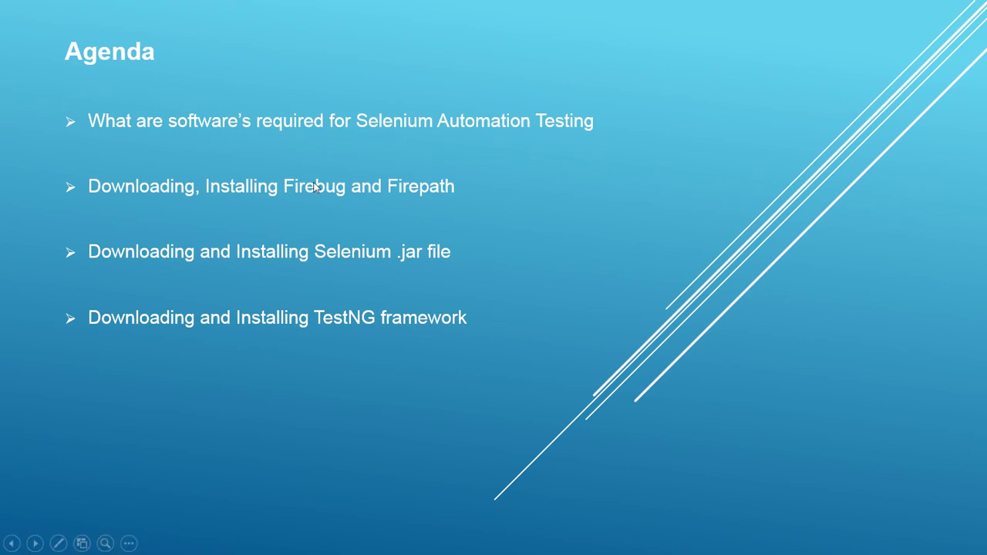
Switch from the slideshow to Firefox and search Google for "firebug add-on"
{"action": "key", "text": "alt+Tab"}
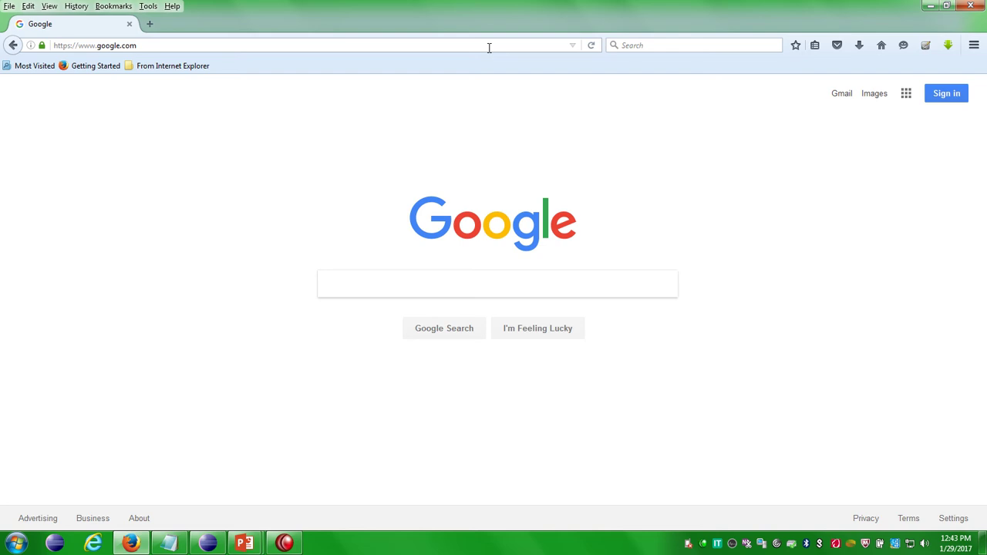
{"action": "left_click", "coordinate": [456, 282]}
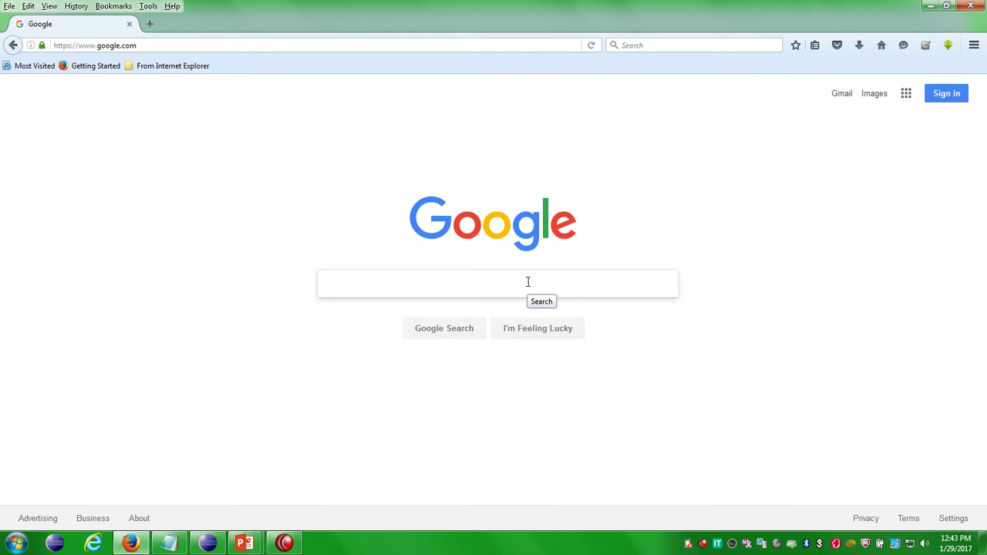
{"action": "type", "text": "fireb"}
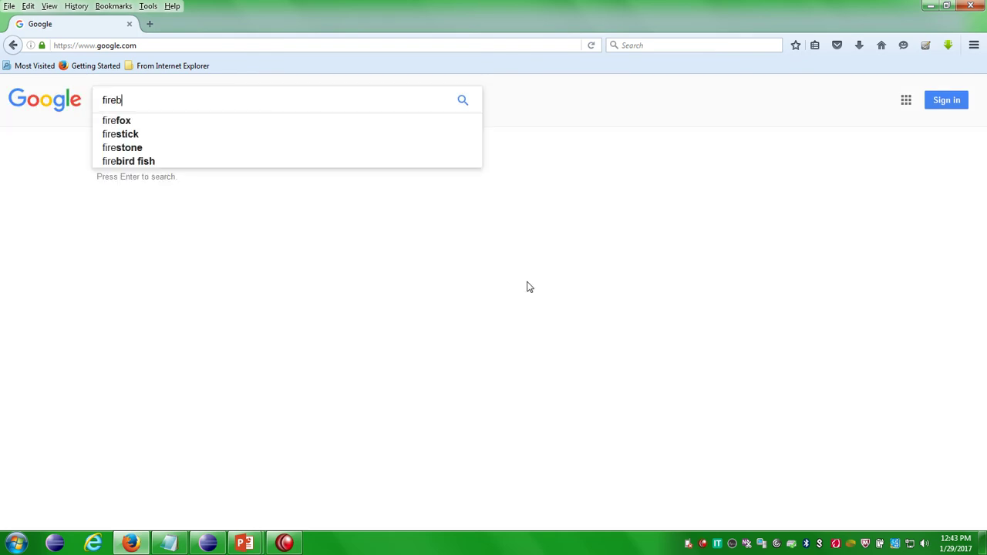
{"action": "type", "text": "ug a"}
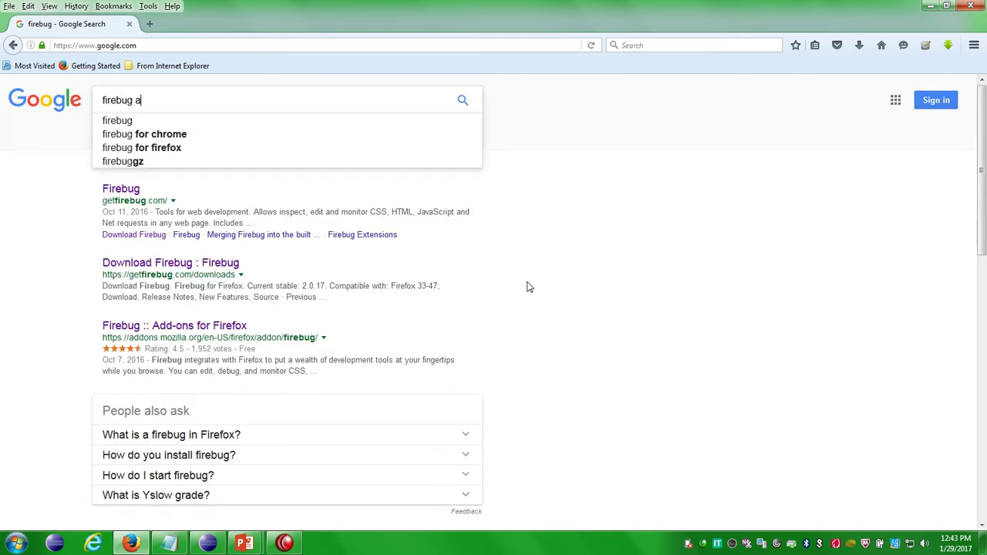
{"action": "type", "text": "dd-on"}
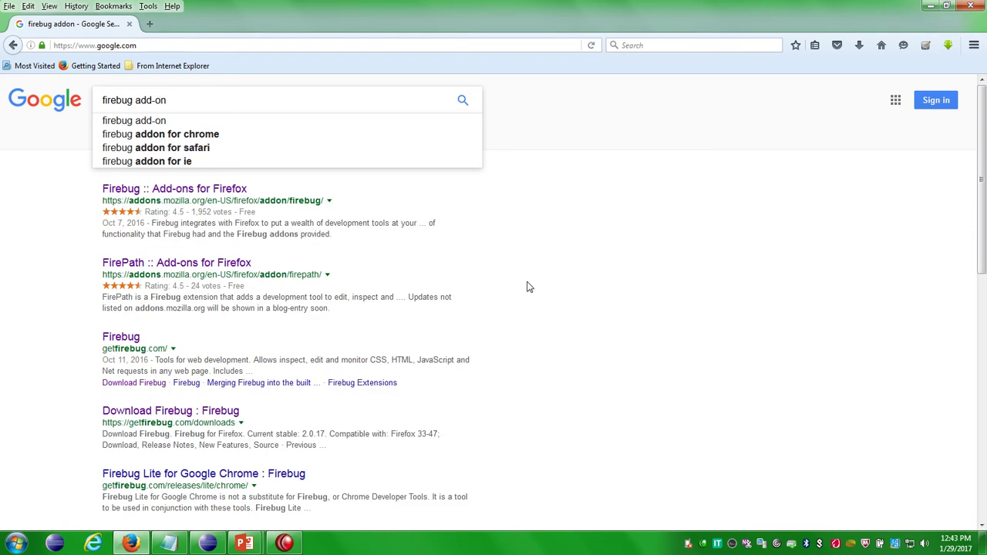
{"action": "key", "text": "Return"}
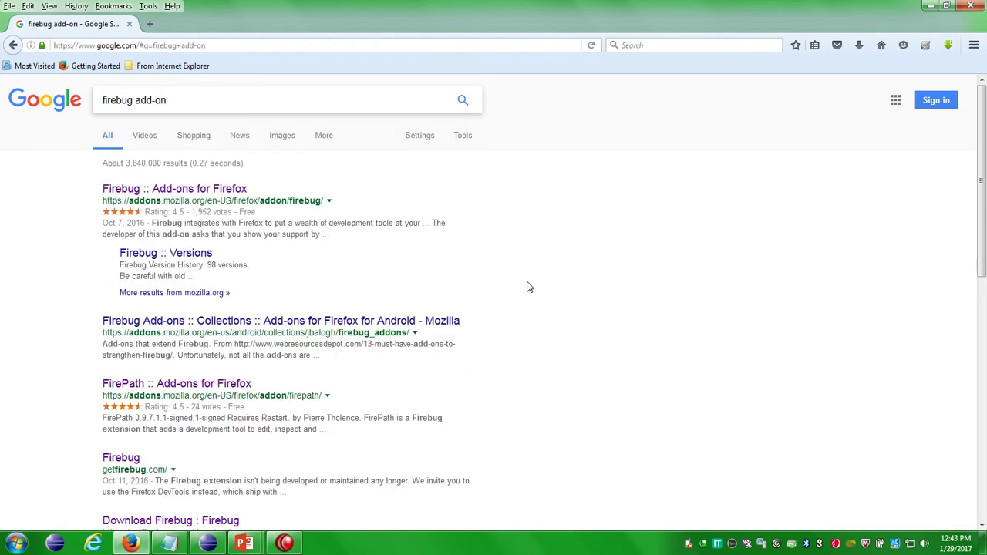
Open the Firebug page on Mozilla Add-ons and install the add-on in Firefox
{"action": "left_click", "coordinate": [236, 190]}
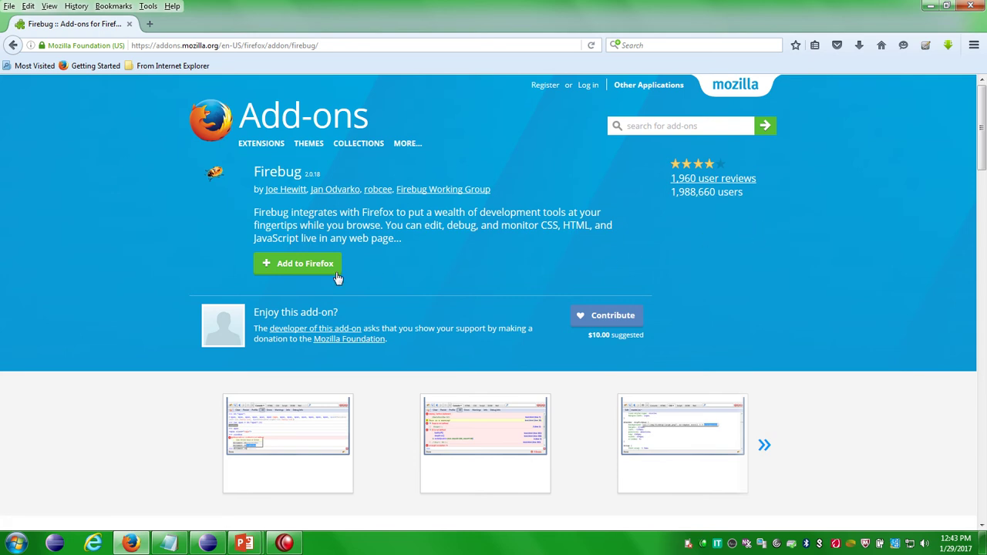
{"action": "left_click", "coordinate": [307, 263]}
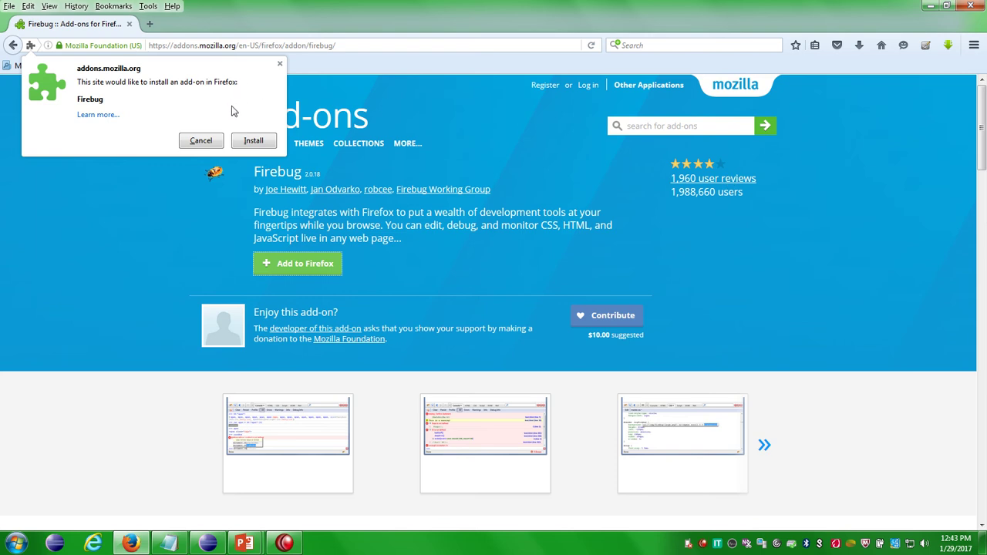
{"action": "left_click", "coordinate": [252, 142]}
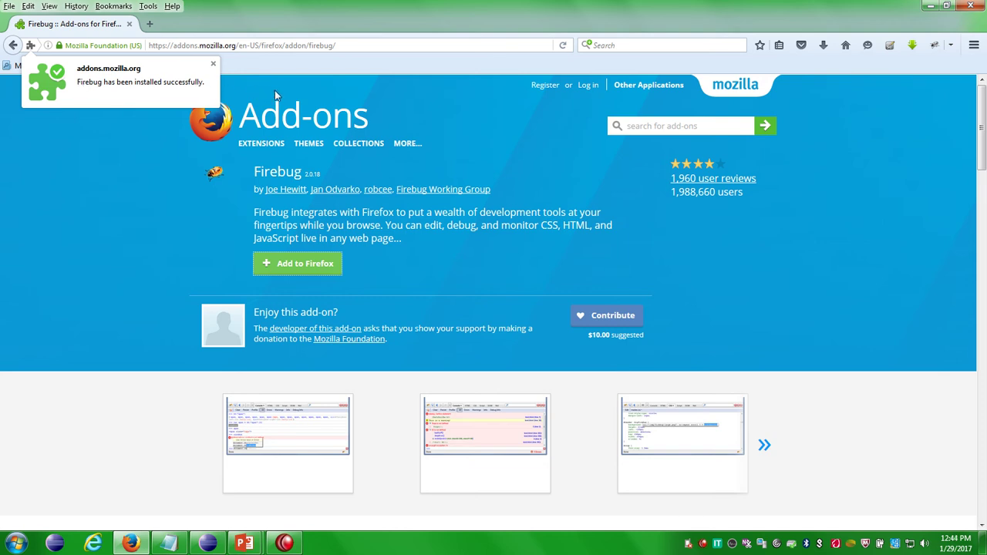
{"action": "left_click", "coordinate": [131, 140]}
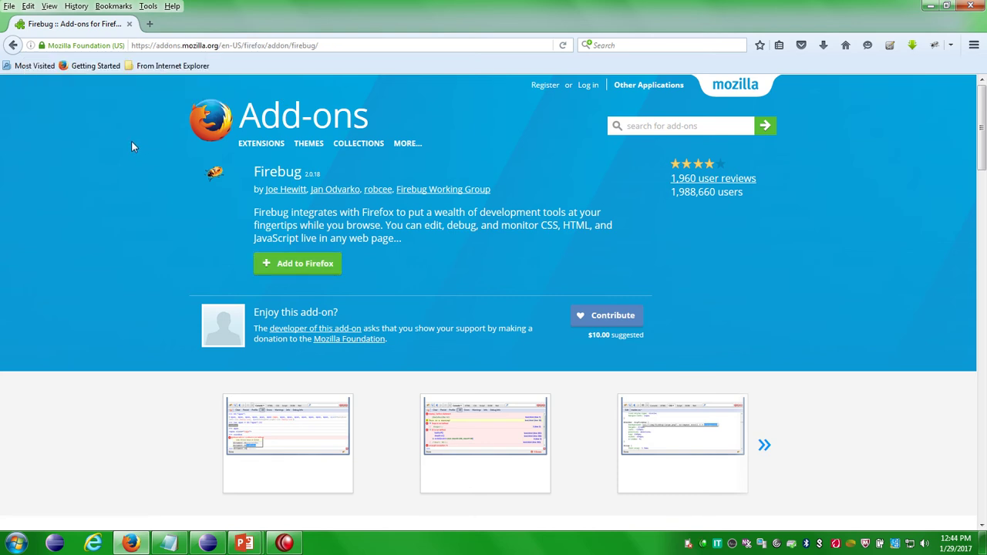
Open google.com in a new tab and search for "firepath"
{"action": "left_click", "coordinate": [149, 24]}
{"action": "type", "text": "google.com"}
{"action": "key", "text": "Return"}
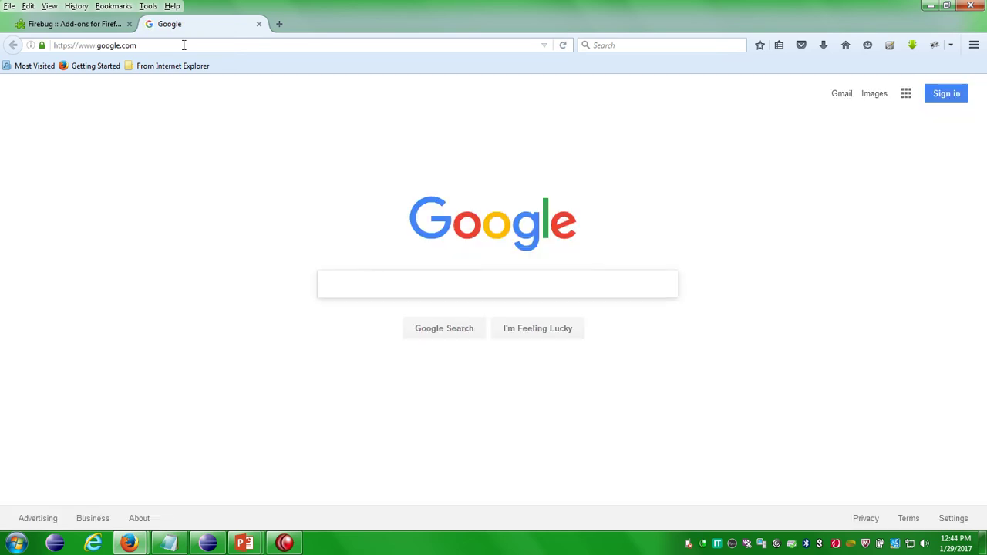
{"action": "type", "text": "fire"}
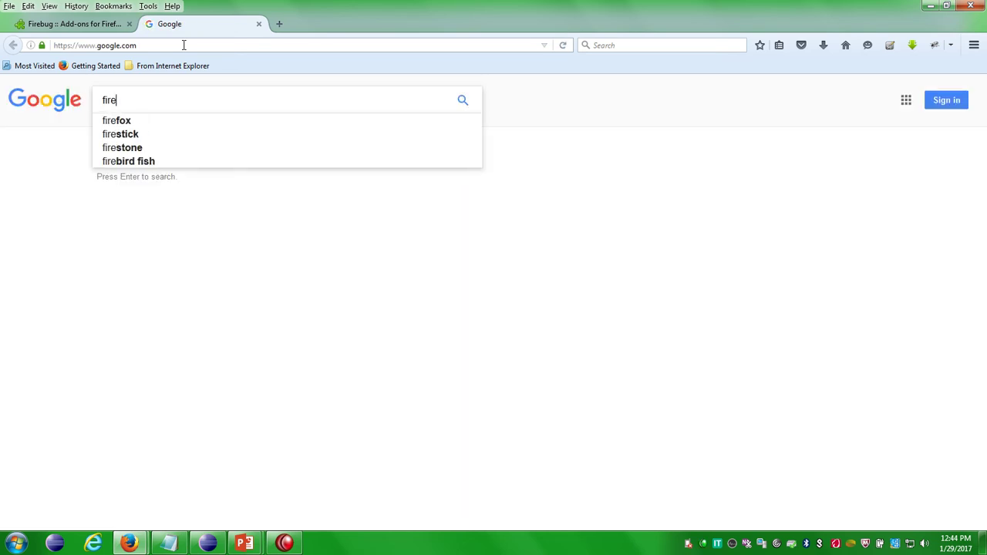
{"action": "type", "text": "path"}
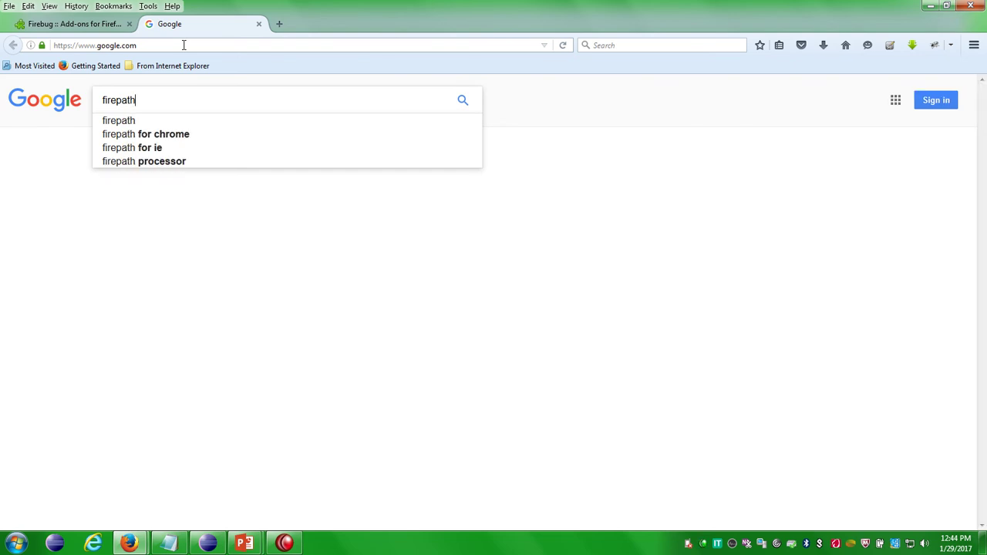
{"action": "key", "text": "Return"}
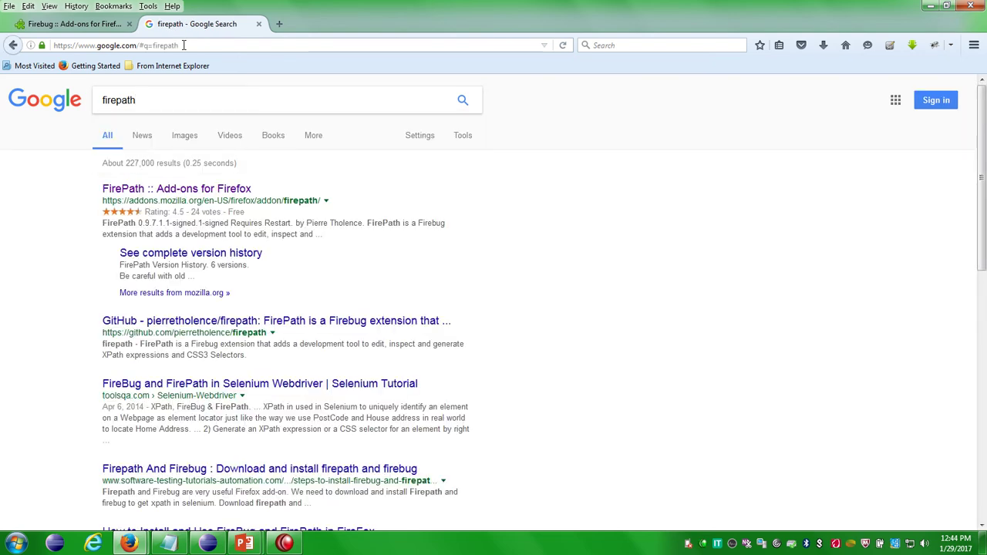
Install the FirePath add-on from its Mozilla Add-ons page and restart Firefox to finish the installation
{"action": "left_click", "coordinate": [247, 191]}
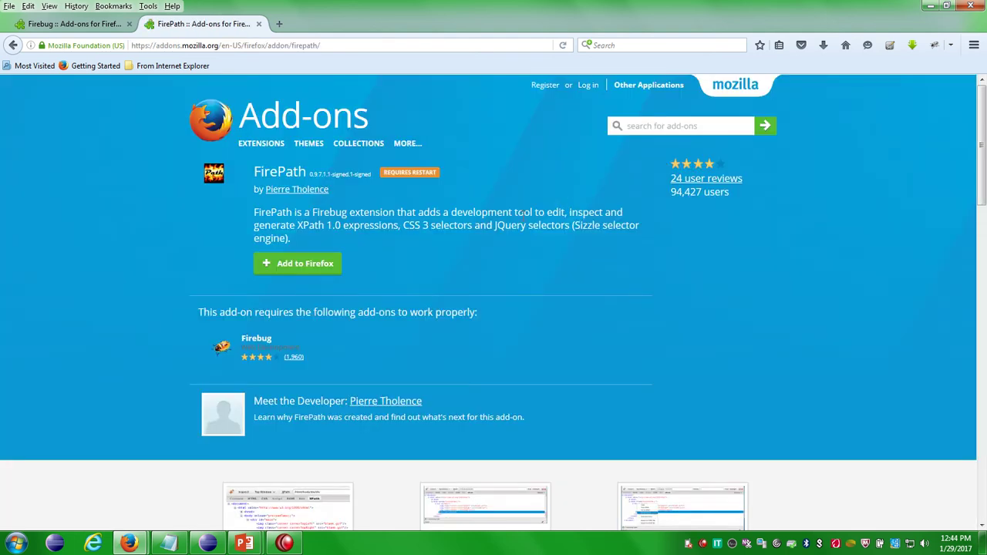
{"action": "left_click", "coordinate": [304, 266]}
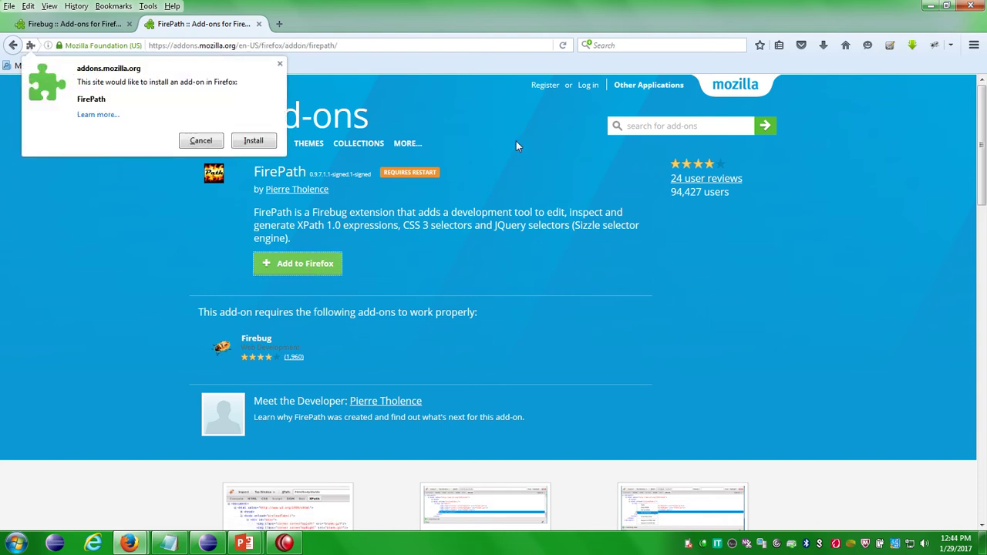
{"action": "left_click", "coordinate": [249, 139]}
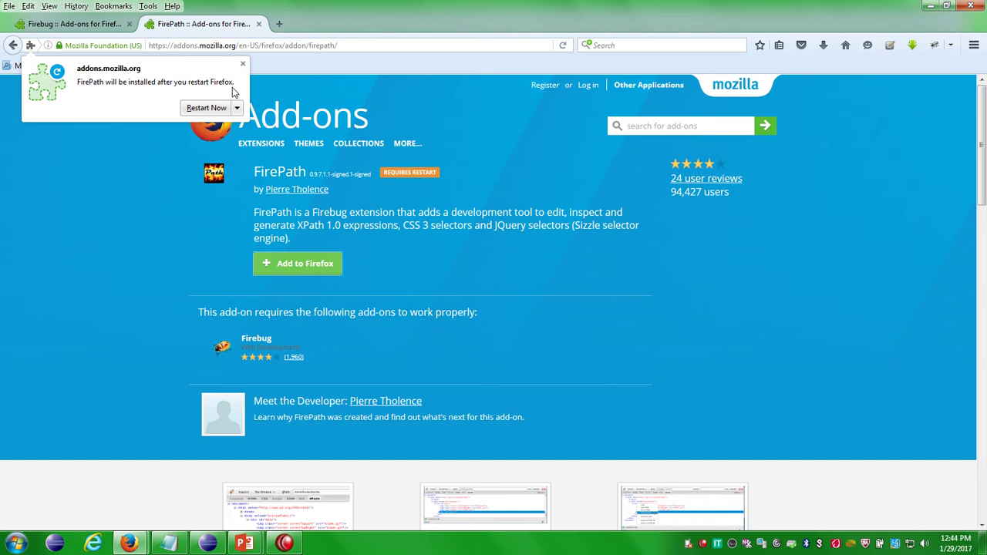
{"action": "left_click", "coordinate": [192, 109]}
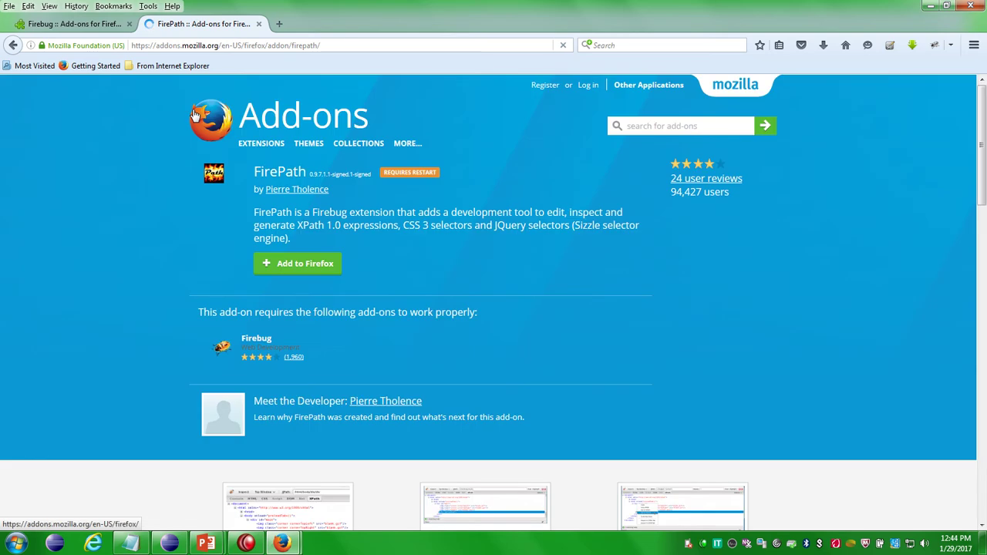
Open a blank new tab and close the Firebug and FirePath add-on pages
{"action": "left_click", "coordinate": [279, 24]}
{"action": "left_click", "coordinate": [77, 24]}
{"action": "left_click", "coordinate": [129, 24]}
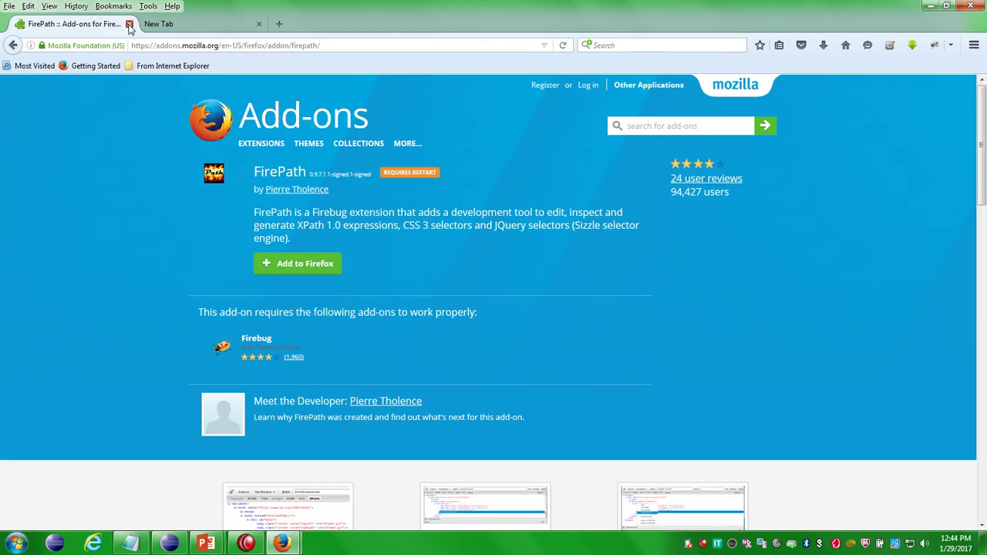
{"action": "middle_click", "coordinate": [133, 27]}
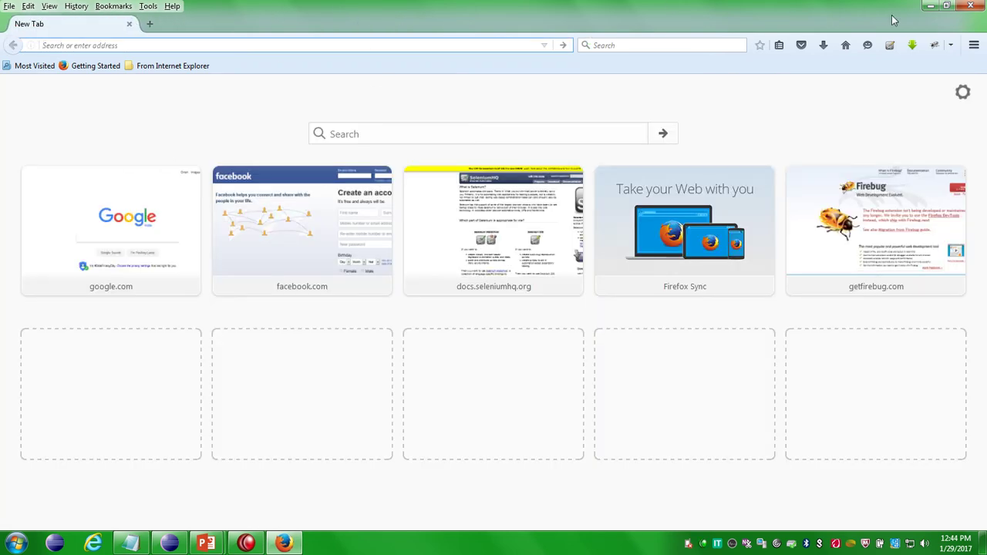
Check the Firebug options menu and activate the Firebug panel on the new tab page
{"action": "left_click", "coordinate": [951, 46]}
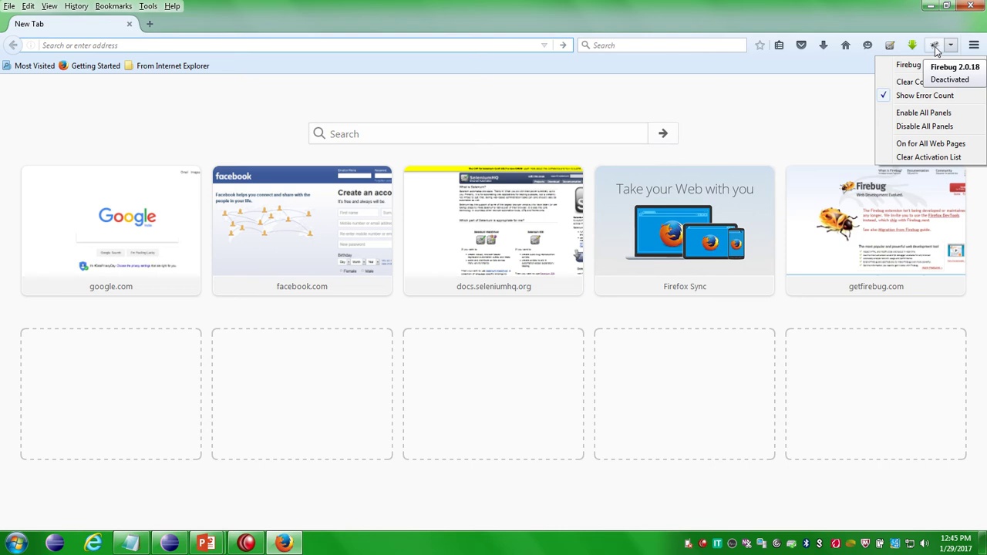
{"action": "left_click", "coordinate": [936, 49]}
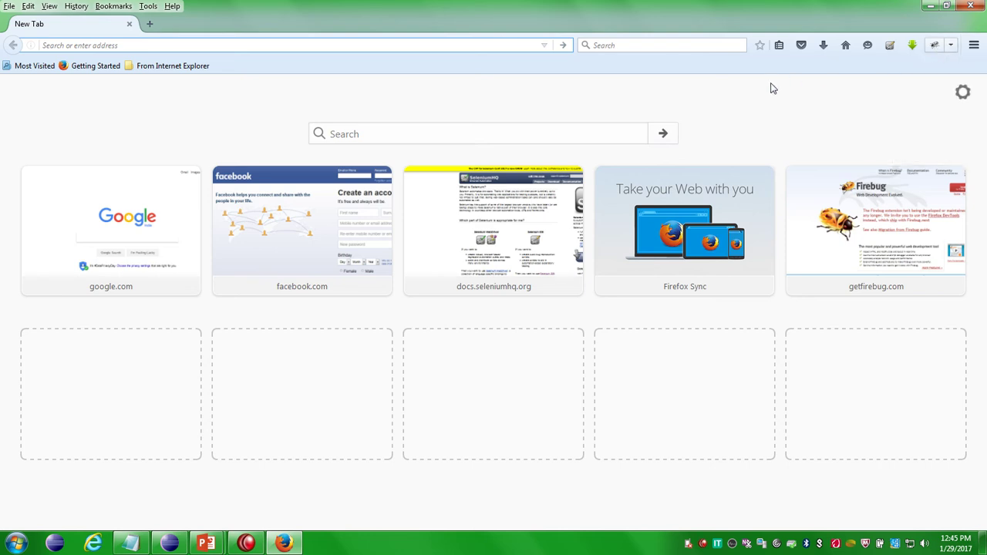
{"action": "key", "text": "F12"}
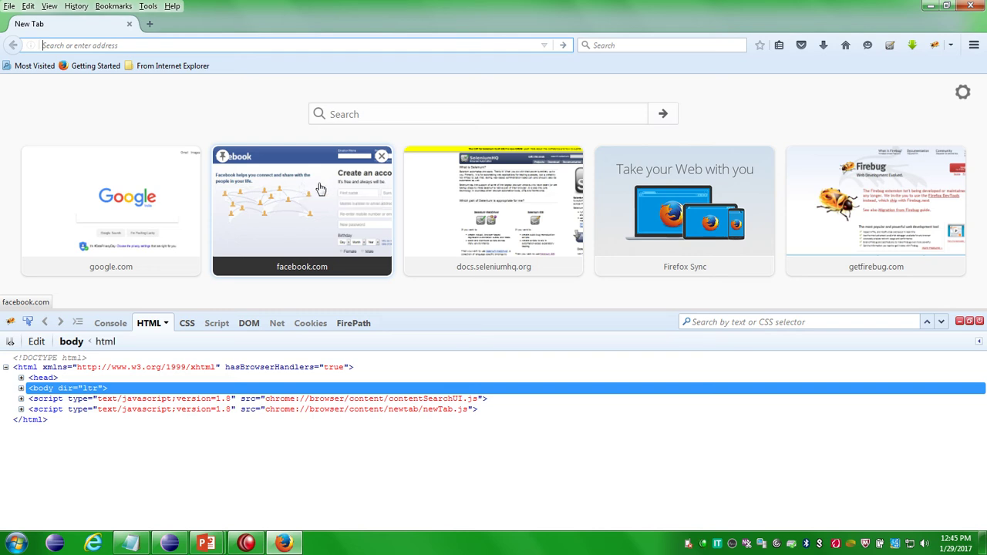
Load facebook.com and inspect the sign-up form's First name field with Firebug's element inspector
{"action": "left_click", "coordinate": [274, 202]}
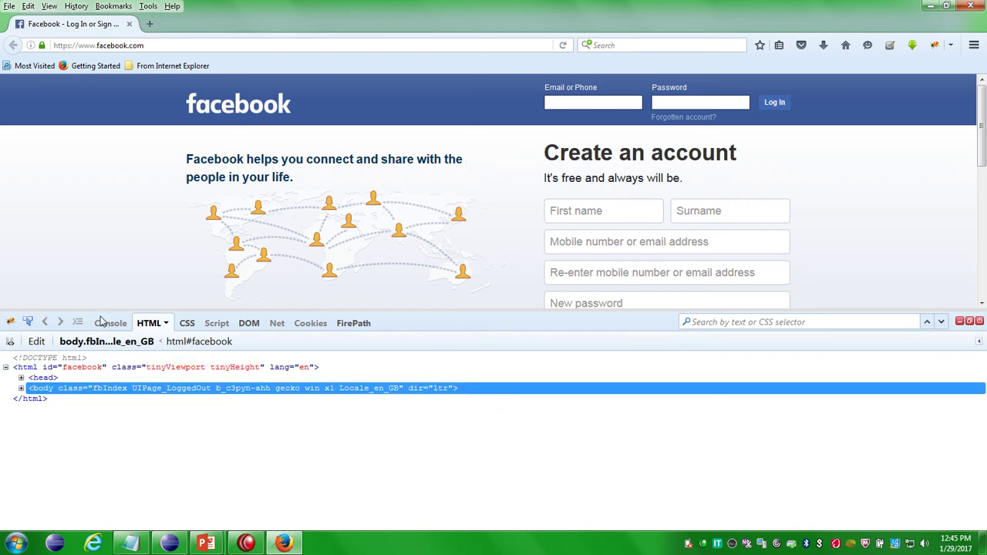
{"action": "left_click", "coordinate": [10, 323]}
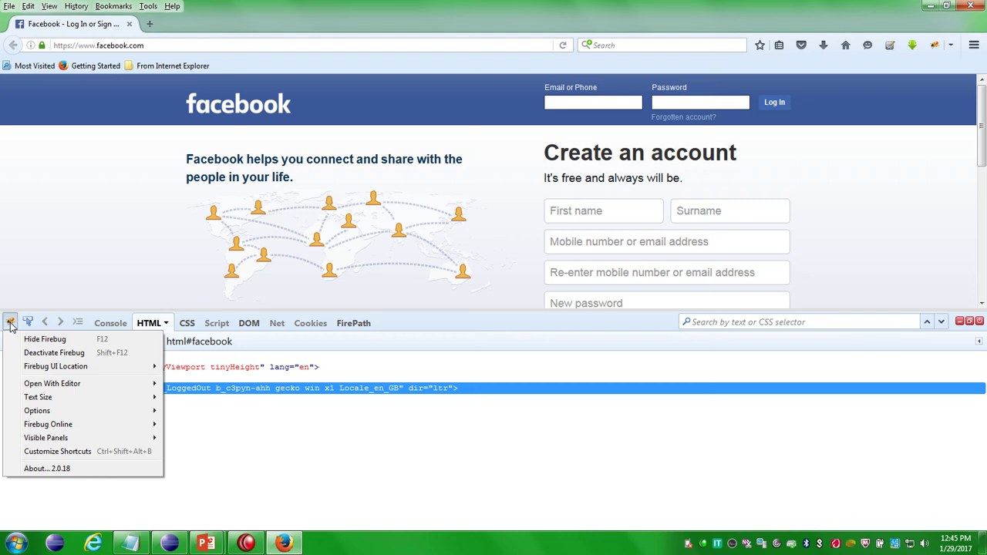
{"action": "left_click", "coordinate": [29, 322]}
{"action": "left_click", "coordinate": [28, 322]}
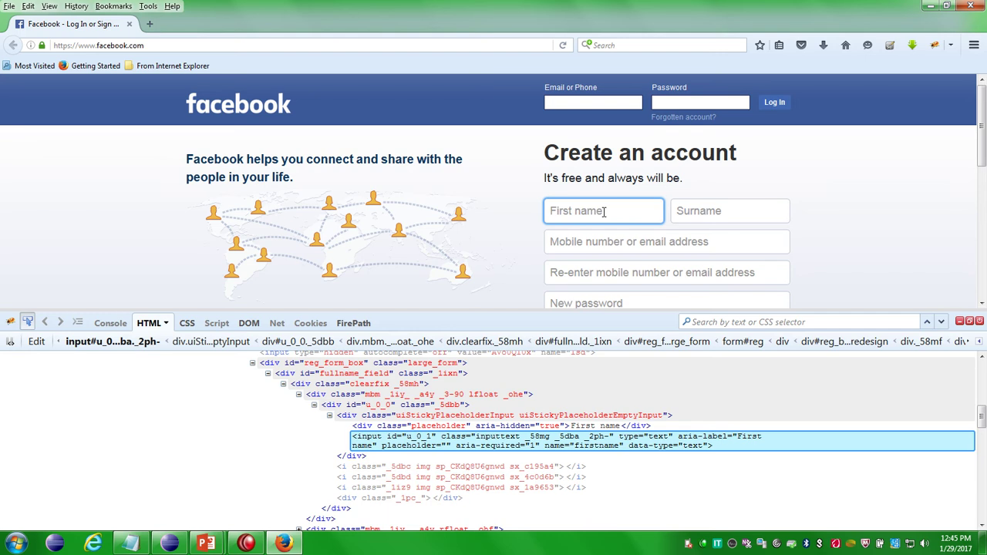
{"action": "left_click", "coordinate": [604, 212]}
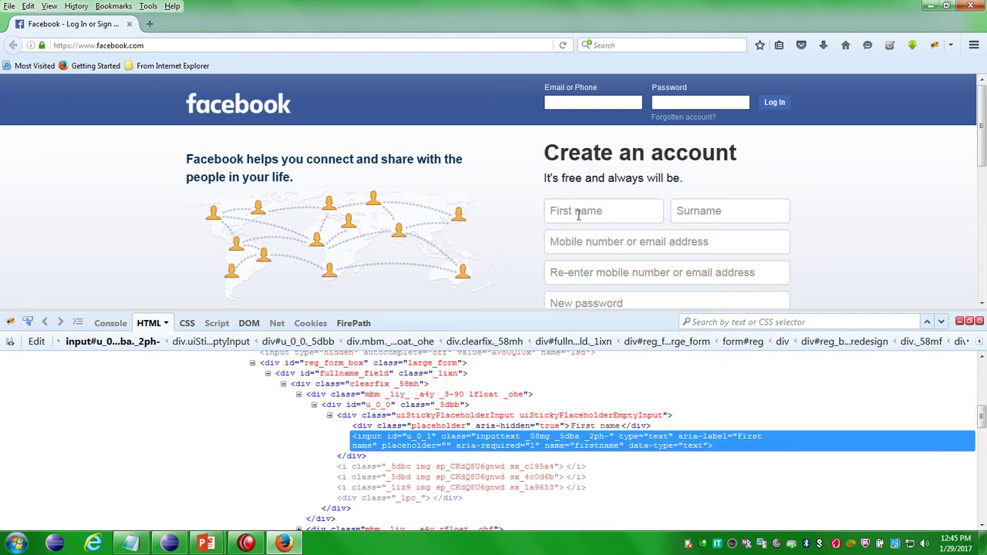
Show Firebug's FirePath panel and list its available selector types
{"action": "left_click", "coordinate": [353, 325]}
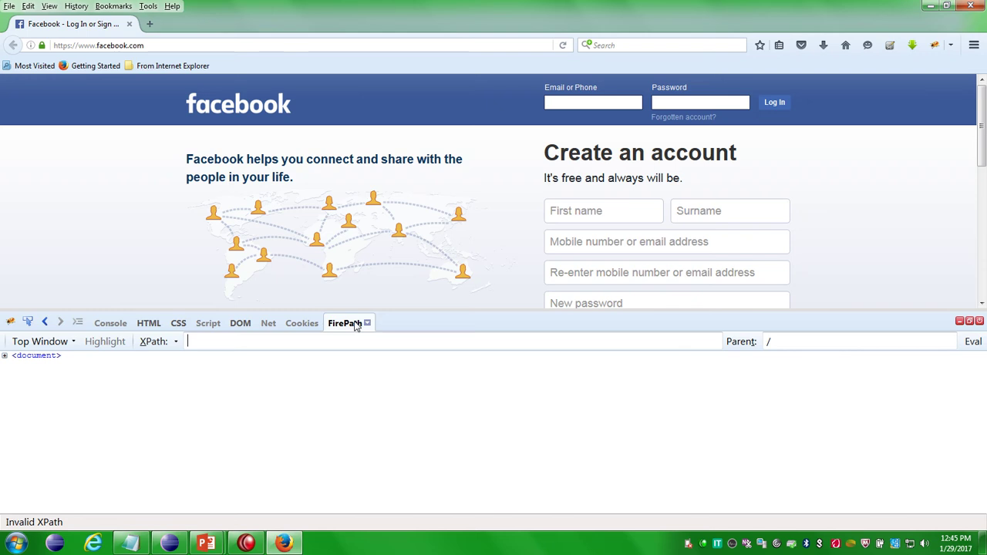
{"action": "left_click", "coordinate": [174, 343]}
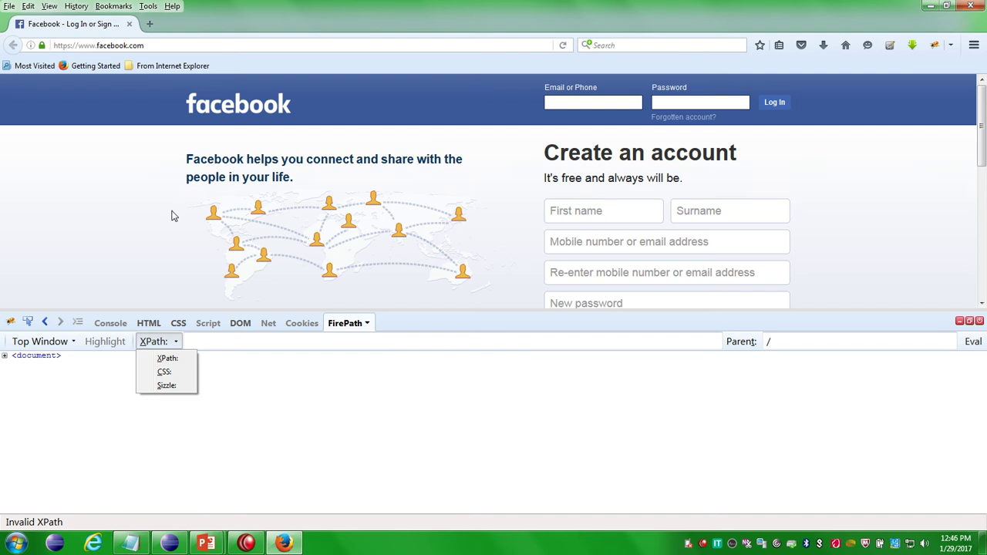
{"action": "left_click", "coordinate": [151, 24]}
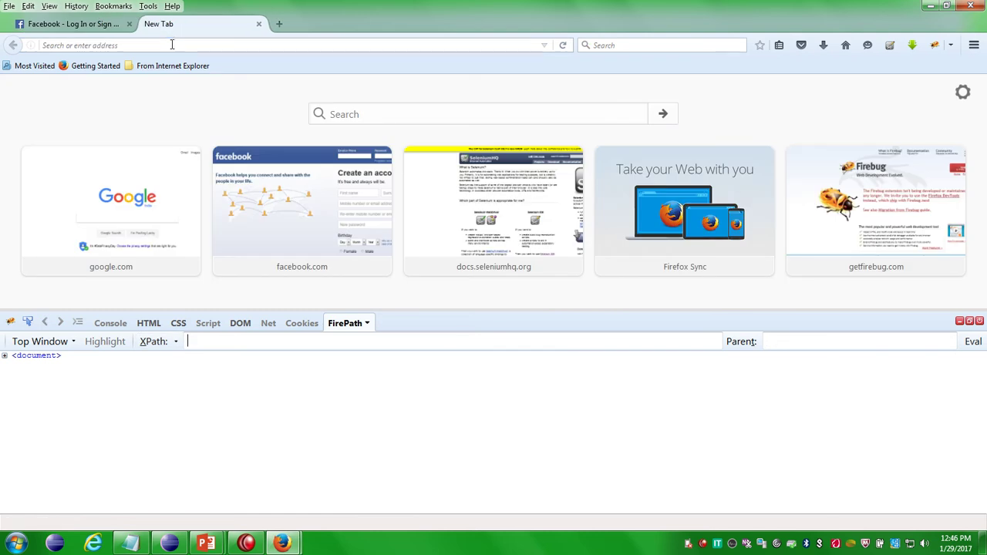
{"action": "left_click", "coordinate": [131, 543]}
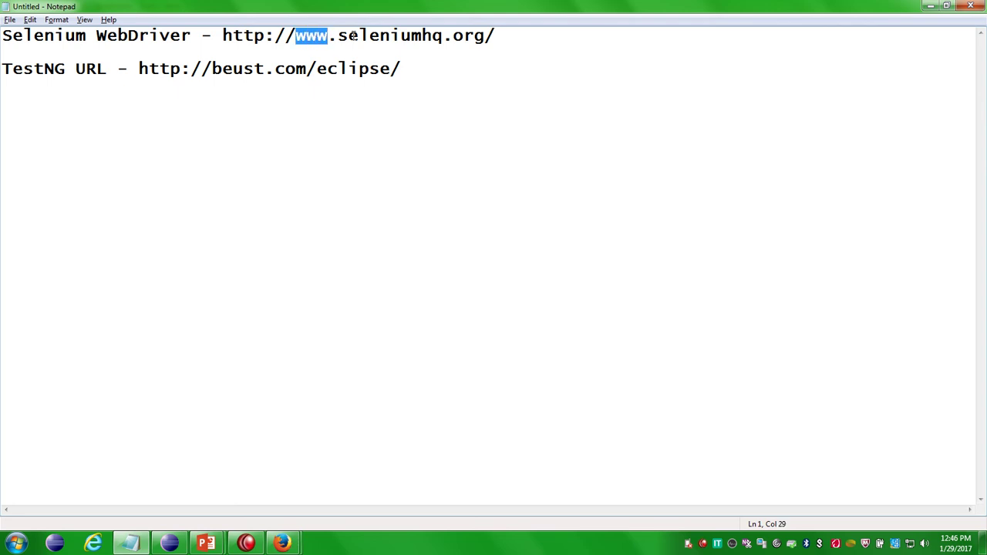
{"action": "left_click_drag", "start_coordinate": [348, 35], "coordinate": [439, 48]}
{"action": "left_click_drag", "start_coordinate": [523, 41], "coordinate": [224, 33]}
{"action": "key", "text": "ctrl+c"}
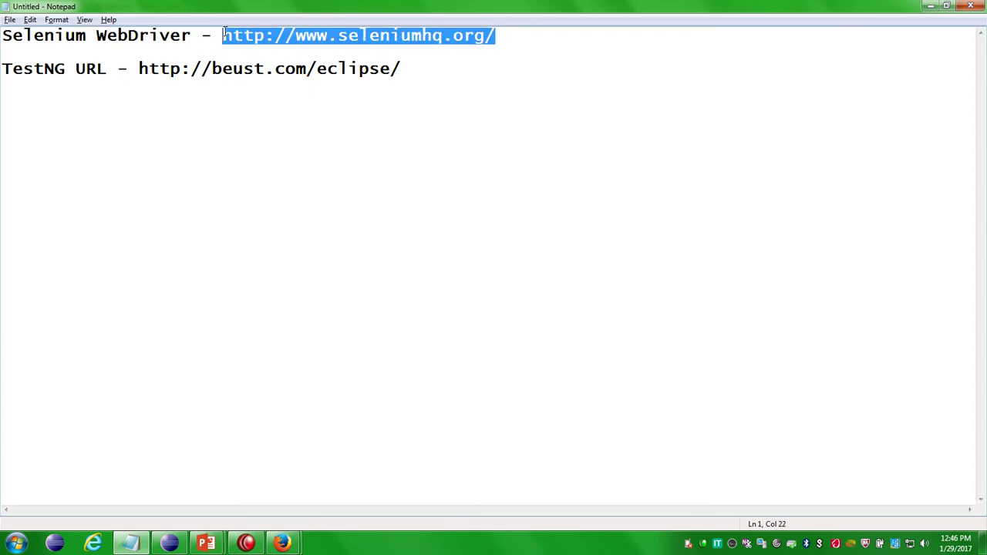
Switch back to Firefox and load the copied Selenium URL in the new tab
{"action": "key", "text": "alt+Tab"}
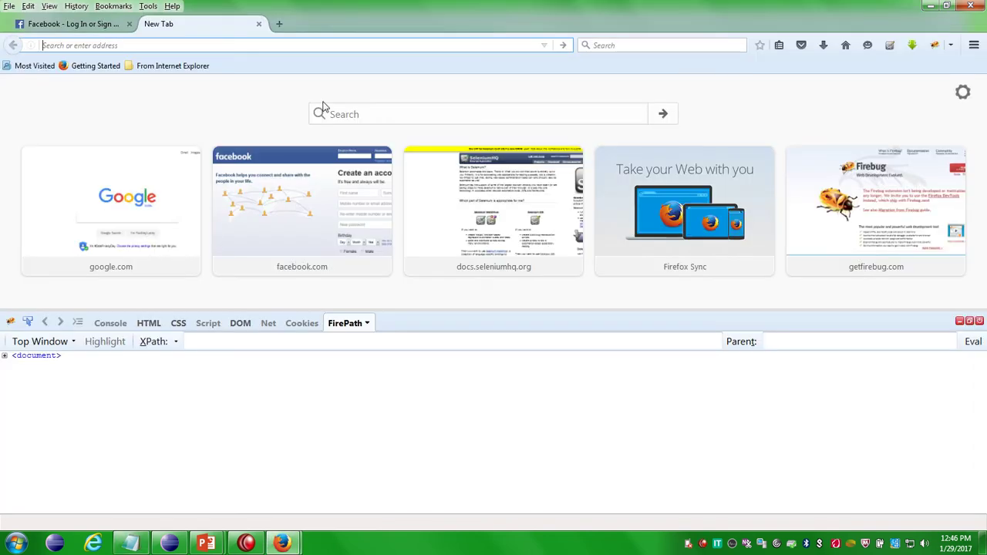
{"action": "left_click", "coordinate": [306, 45]}
{"action": "key", "text": "ctrl+v"}
{"action": "key", "text": "Return"}
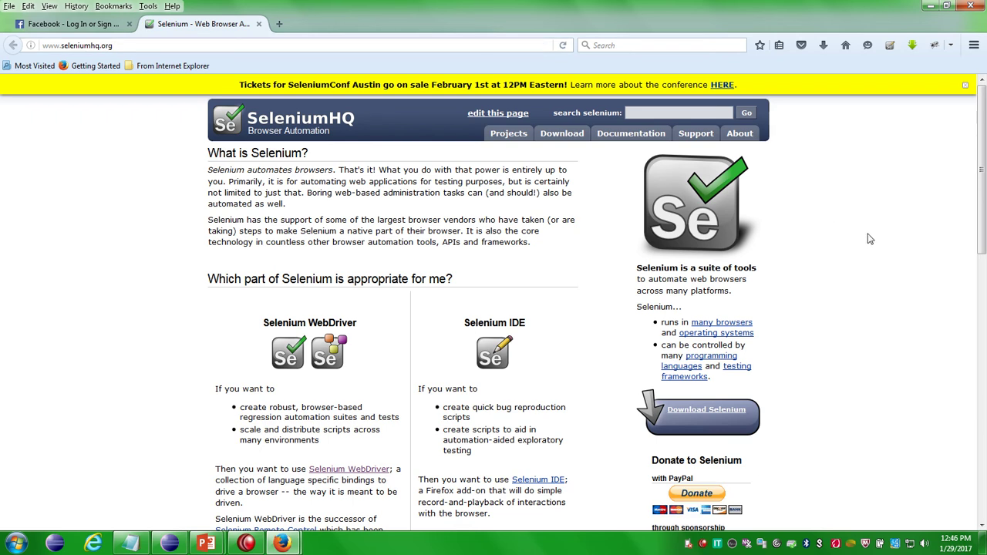
Look through the SeleniumHQ home page and open the site's Download page
{"action": "scroll", "coordinate": [869, 239], "scroll_direction": "down", "scroll_amount": 2}
{"action": "scroll", "coordinate": [869, 239], "scroll_direction": "up", "scroll_amount": 2}
{"action": "scroll", "coordinate": [871, 235], "scroll_direction": "down", "scroll_amount": 7}
{"action": "scroll", "coordinate": [871, 235], "scroll_direction": "up", "scroll_amount": 7}
{"action": "left_click", "coordinate": [552, 141]}
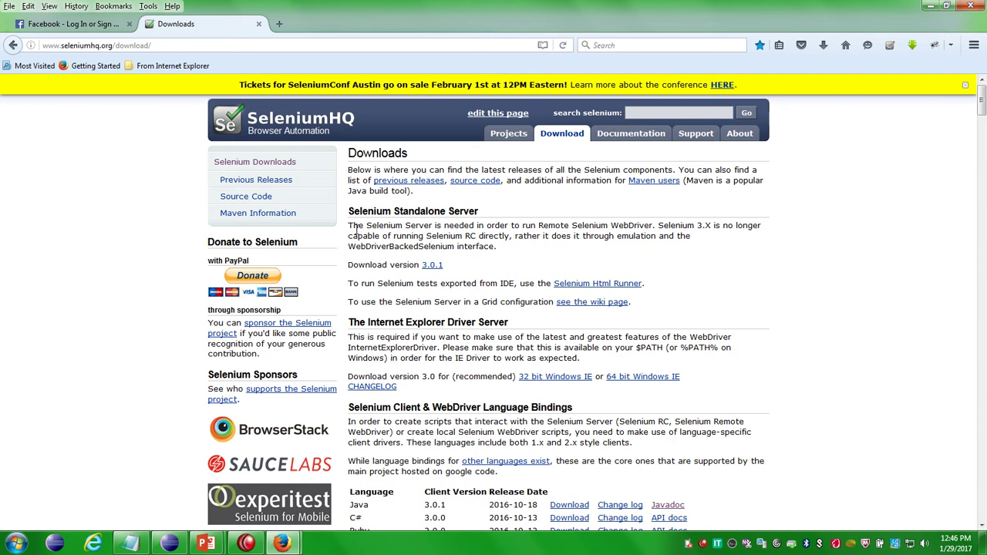
Download the Selenium Standalone Server version 3.0.1 jar and save it in the Downloads folder
{"action": "mouse_move", "coordinate": [349, 216]}
{"action": "left_mouse_down"}
{"action": "mouse_move", "coordinate": [493, 219]}
{"action": "mouse_move", "coordinate": [348, 213]}
{"action": "left_mouse_up"}
{"action": "left_click", "coordinate": [498, 275]}
{"action": "scroll", "coordinate": [500, 277], "scroll_direction": "down", "scroll_amount": 5}
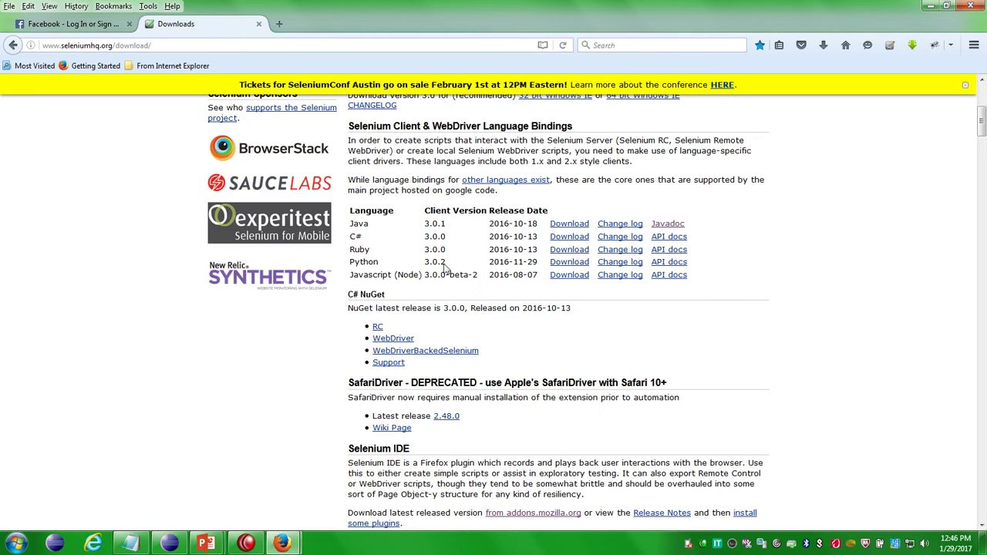
{"action": "left_click_drag", "start_coordinate": [346, 130], "coordinate": [555, 129]}
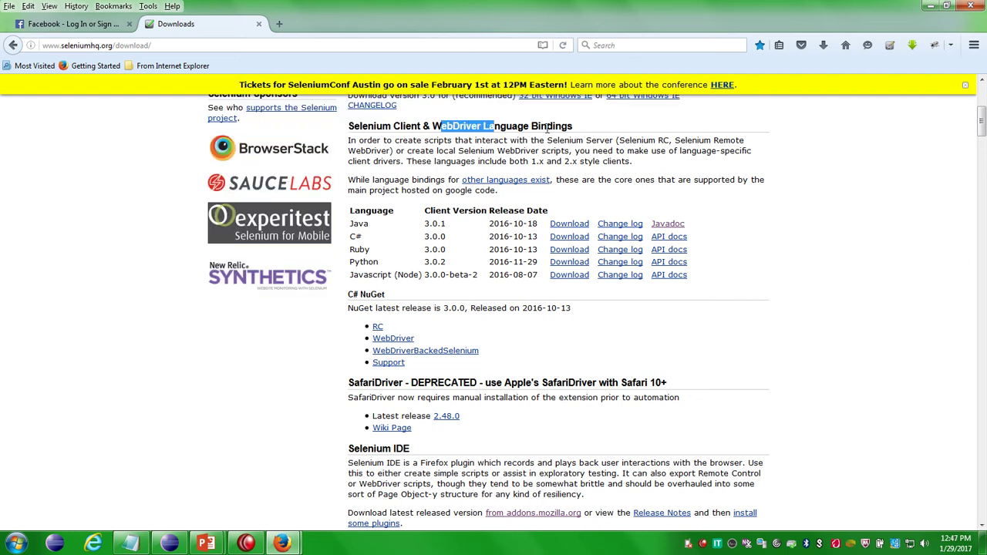
{"action": "left_click", "coordinate": [590, 131]}
{"action": "scroll", "coordinate": [560, 142], "scroll_direction": "up", "scroll_amount": 5}
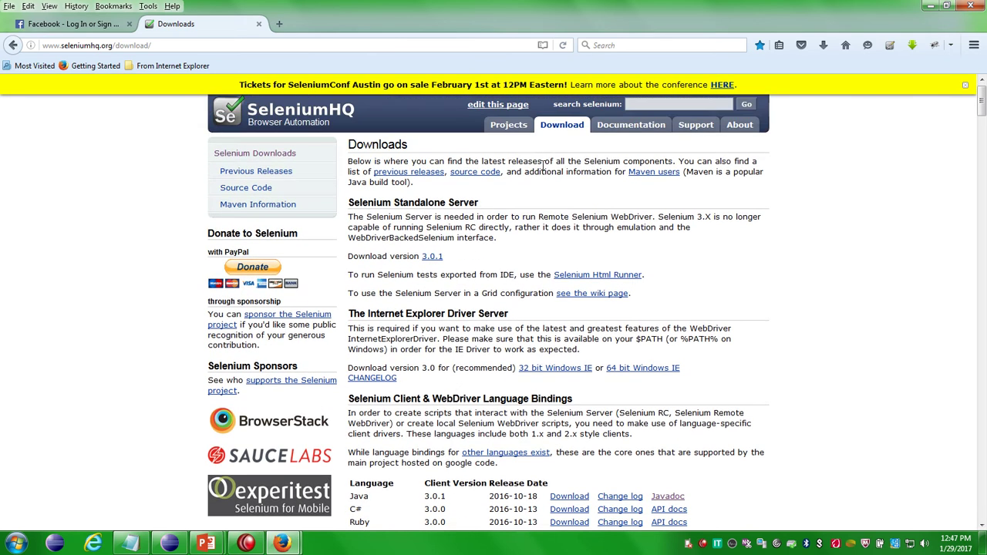
{"action": "left_click", "coordinate": [433, 265]}
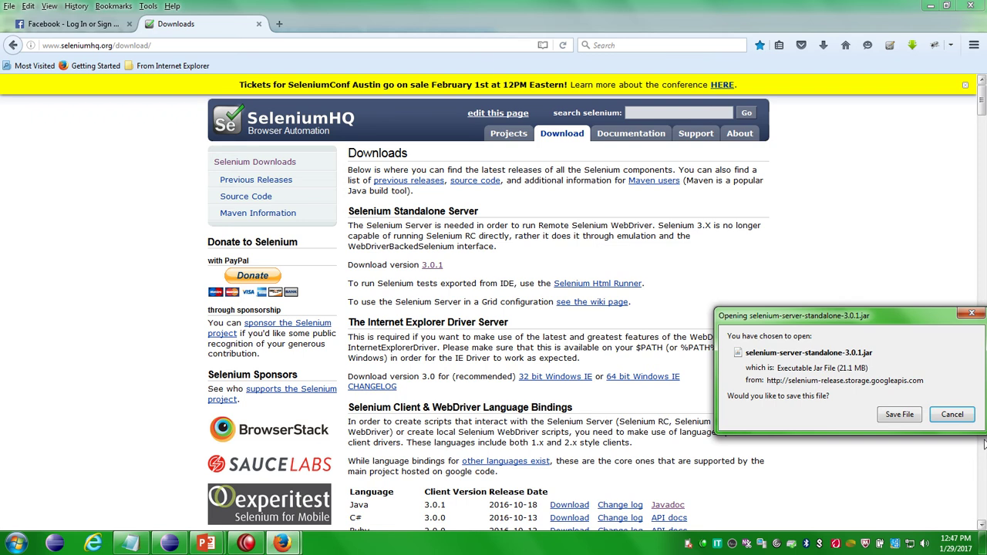
{"action": "left_click", "coordinate": [897, 419]}
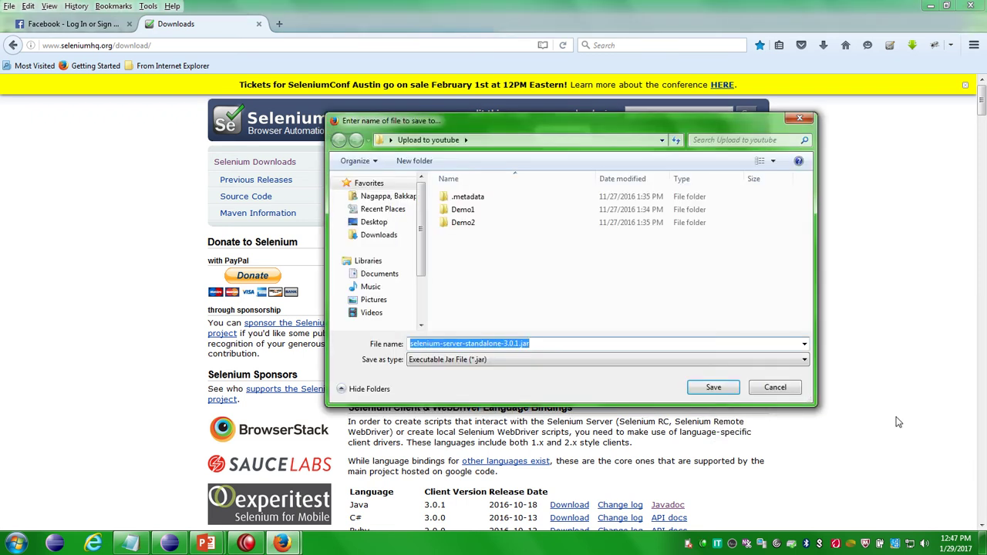
{"action": "left_click", "coordinate": [386, 234]}
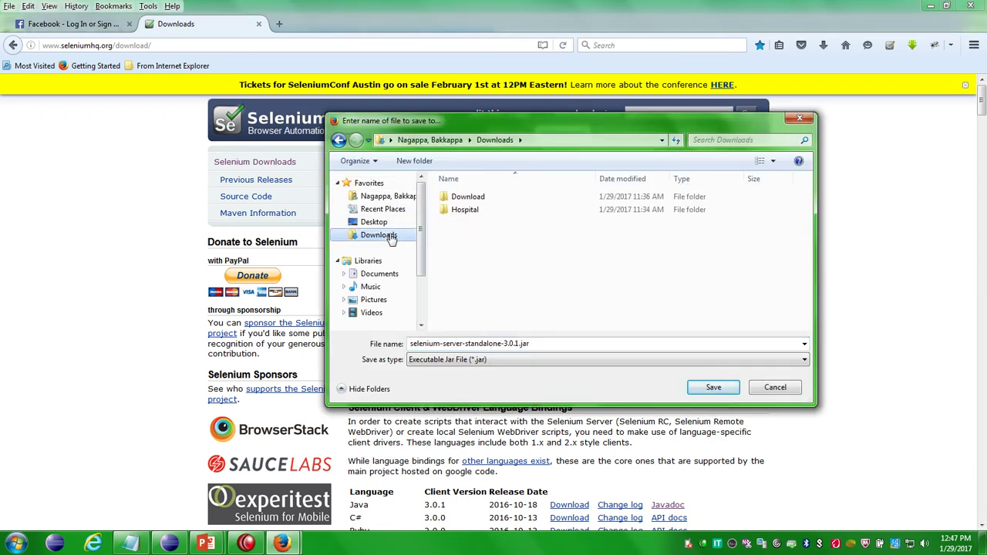
{"action": "left_click", "coordinate": [713, 387]}
Download the Java client binding 3.0.1 and save selenium-java-3.0.1.zip in the Downloads folder
{"action": "scroll", "coordinate": [704, 291], "scroll_direction": "down", "scroll_amount": 4}
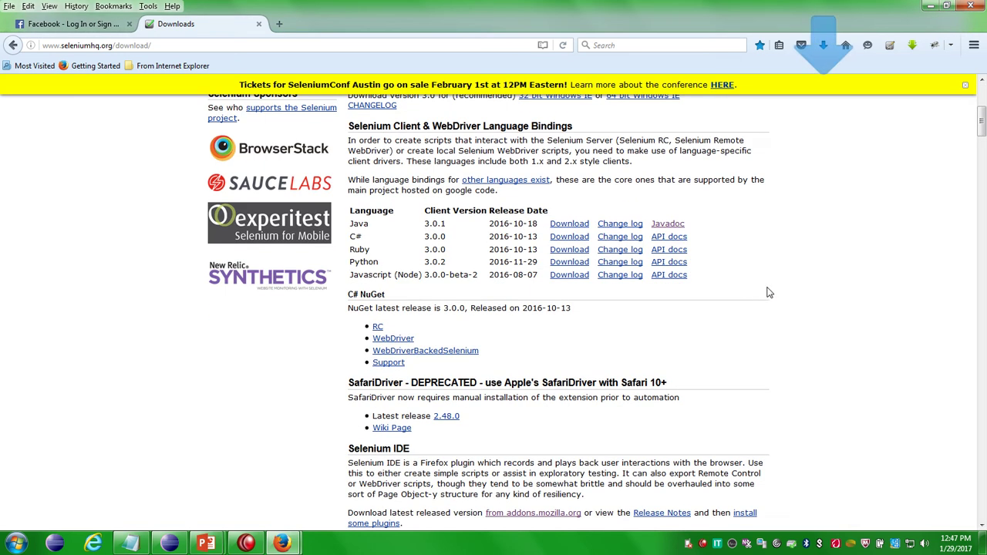
{"action": "scroll", "coordinate": [775, 255], "scroll_direction": "up", "scroll_amount": 1}
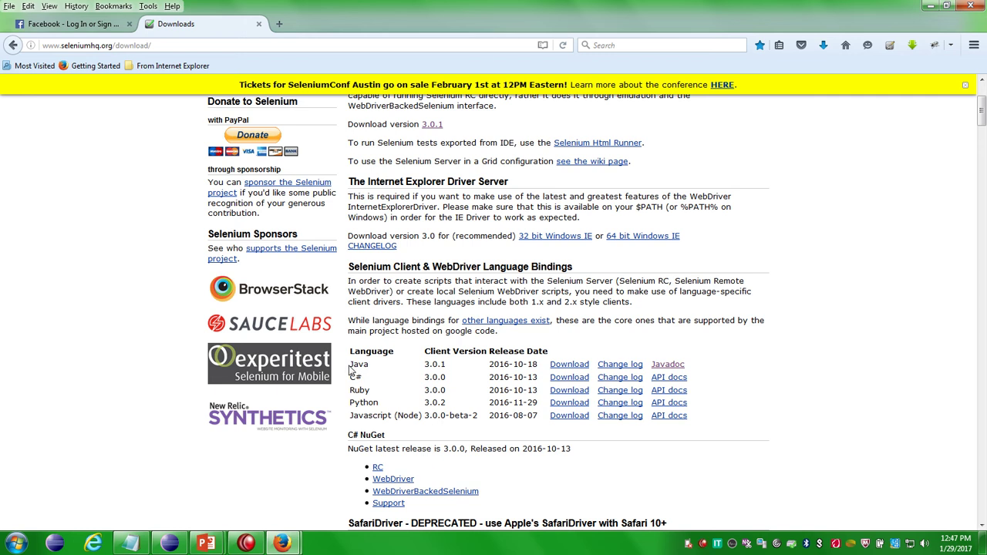
{"action": "left_click_drag", "start_coordinate": [348, 363], "coordinate": [365, 363]}
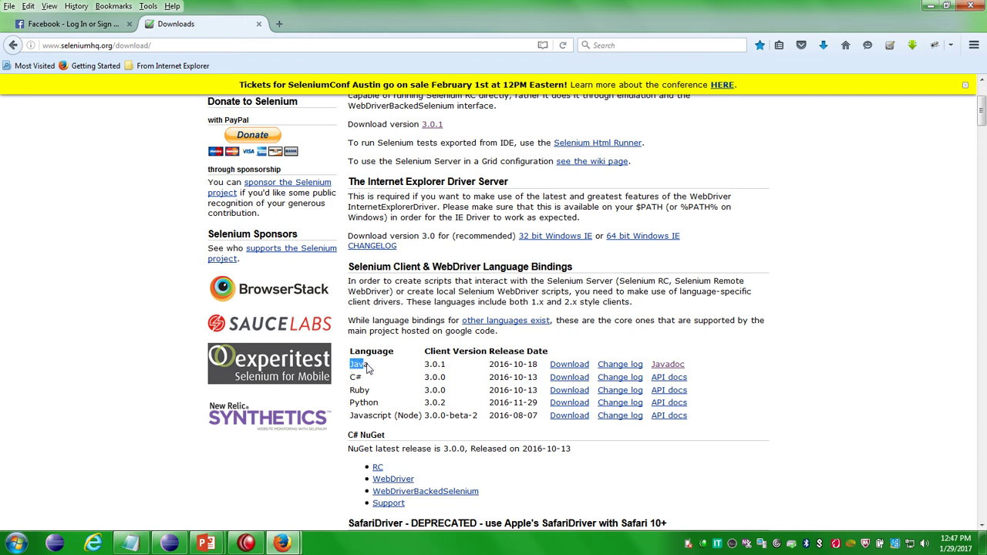
{"action": "left_click", "coordinate": [571, 368]}
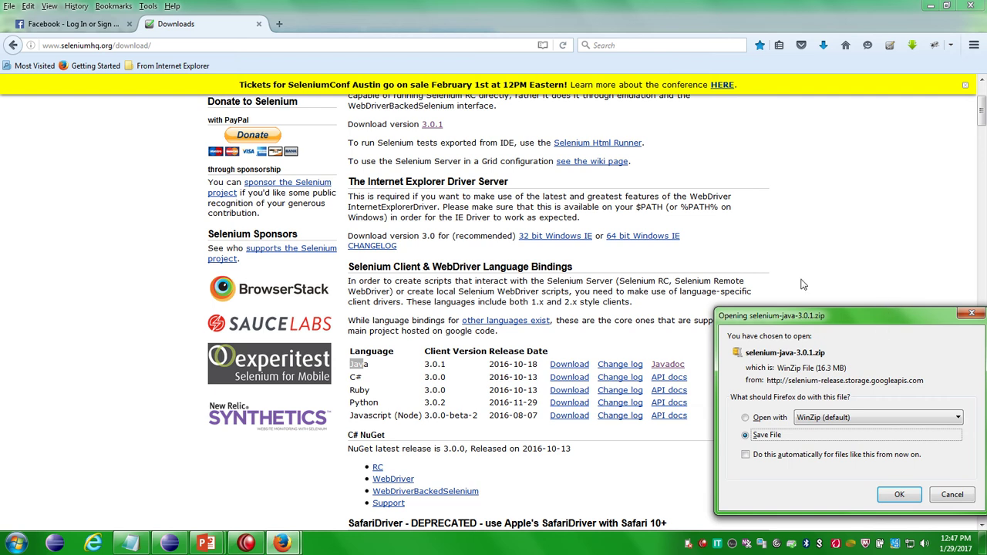
{"action": "left_click", "coordinate": [899, 495]}
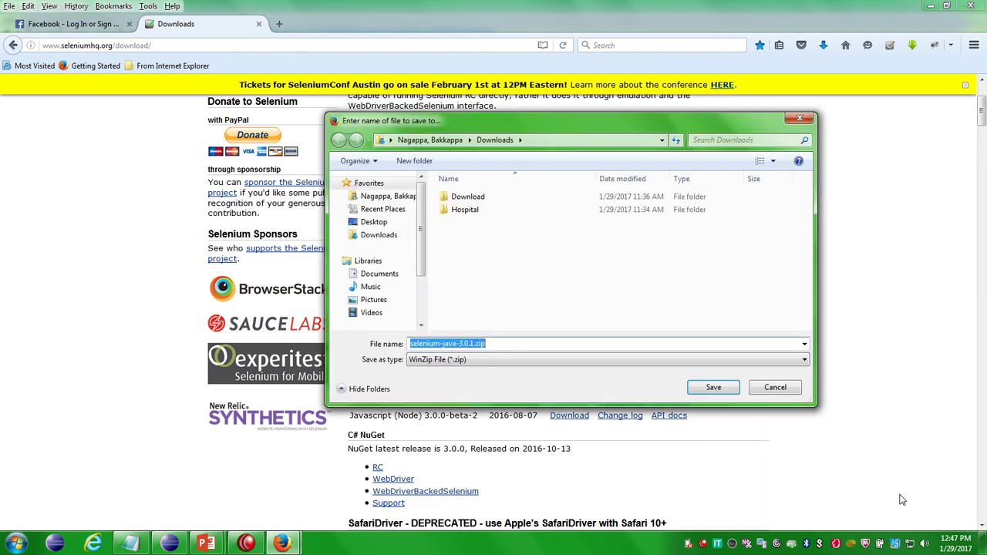
{"action": "left_click", "coordinate": [605, 277]}
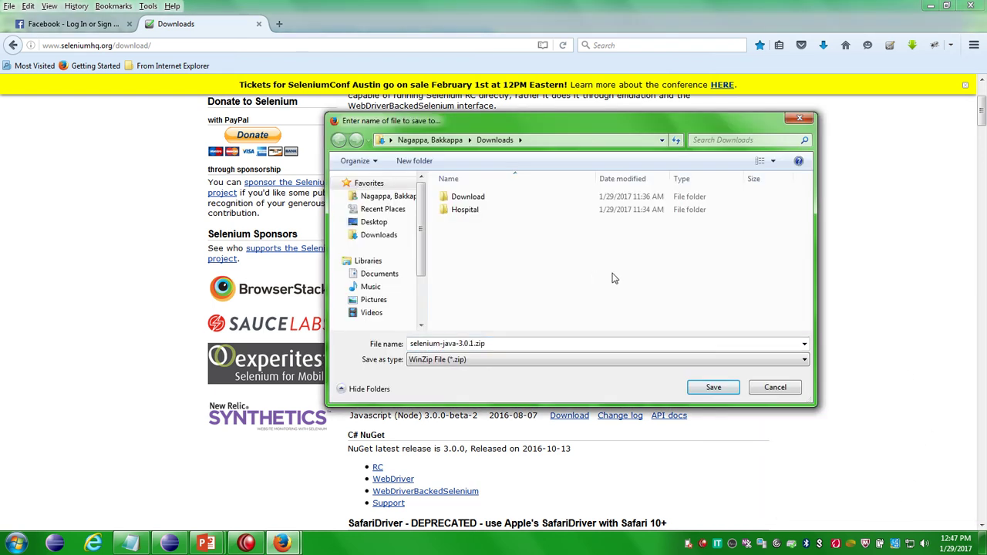
{"action": "left_click", "coordinate": [702, 391]}
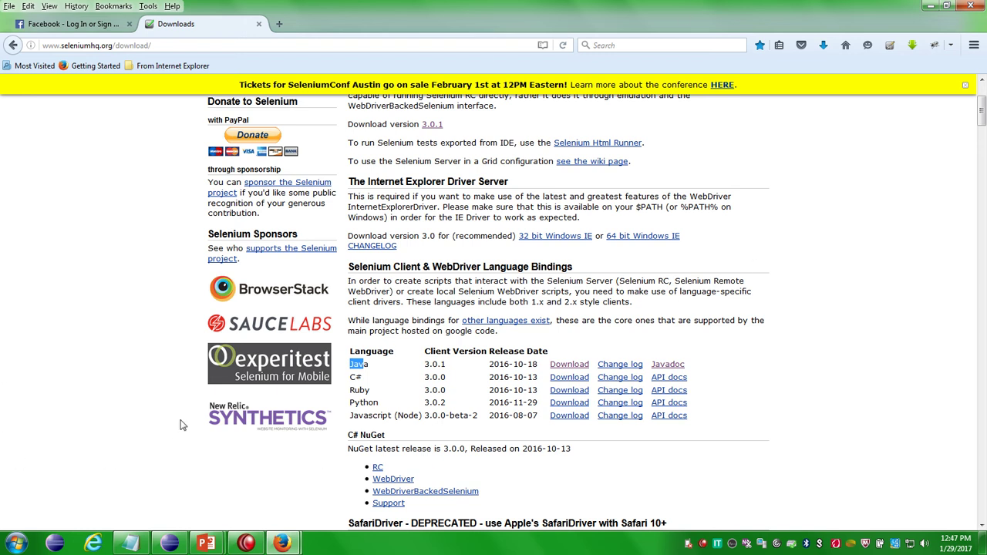
Open the Downloads folder in Windows Explorer and unzip all files of selenium-java-3.0.1.zip with WinZip into Documents
{"action": "key", "text": "super+e"}
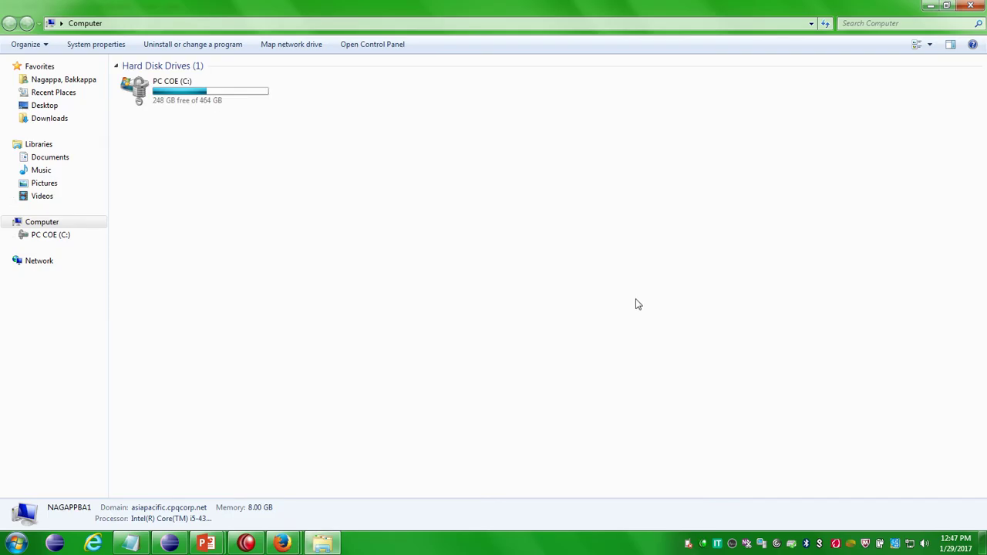
{"action": "left_click", "coordinate": [50, 117]}
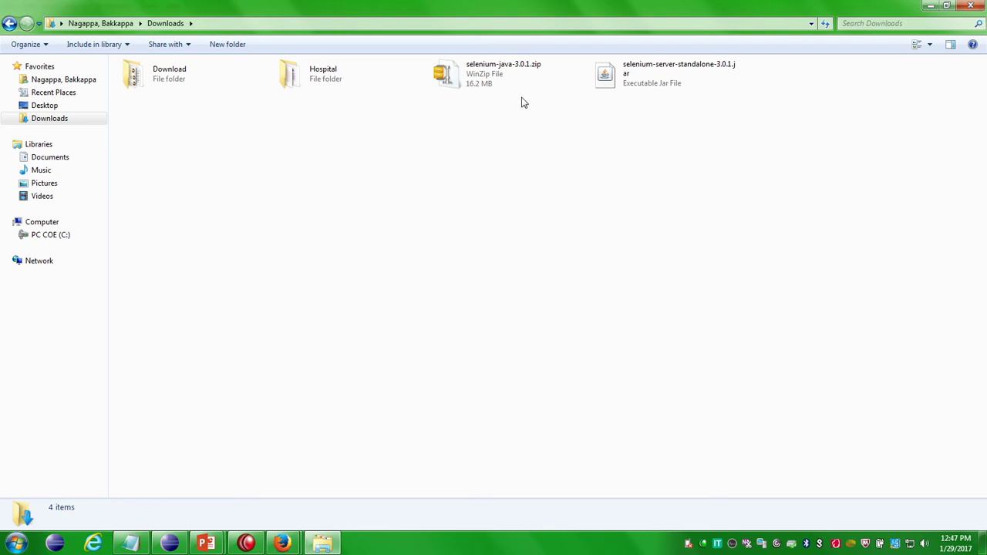
{"action": "left_click", "coordinate": [497, 76]}
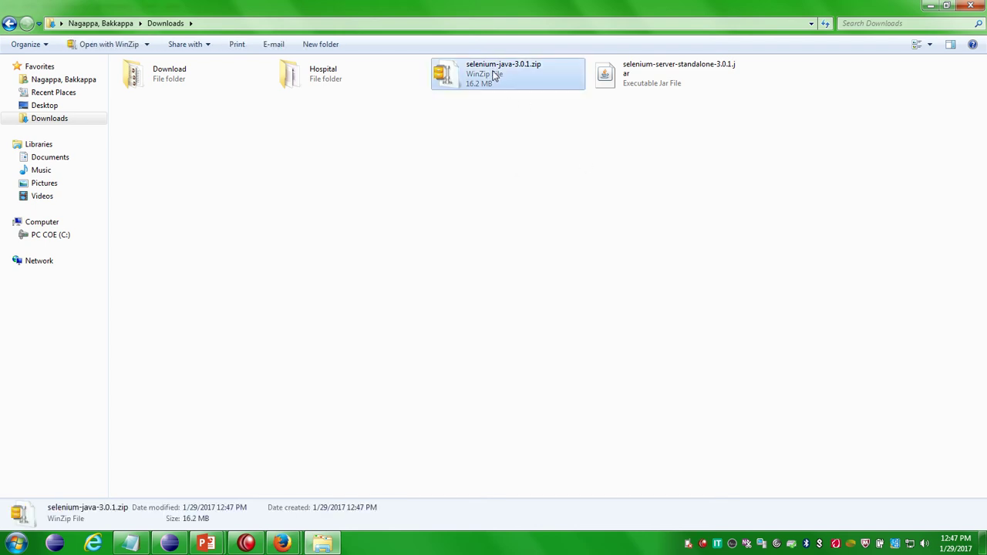
{"action": "left_click", "coordinate": [670, 83]}
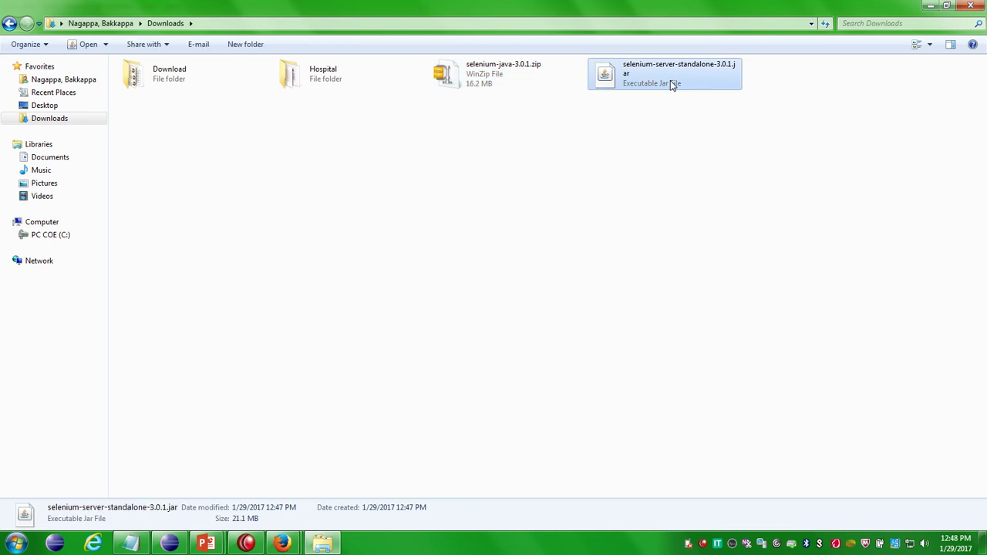
{"action": "left_click", "coordinate": [472, 84]}
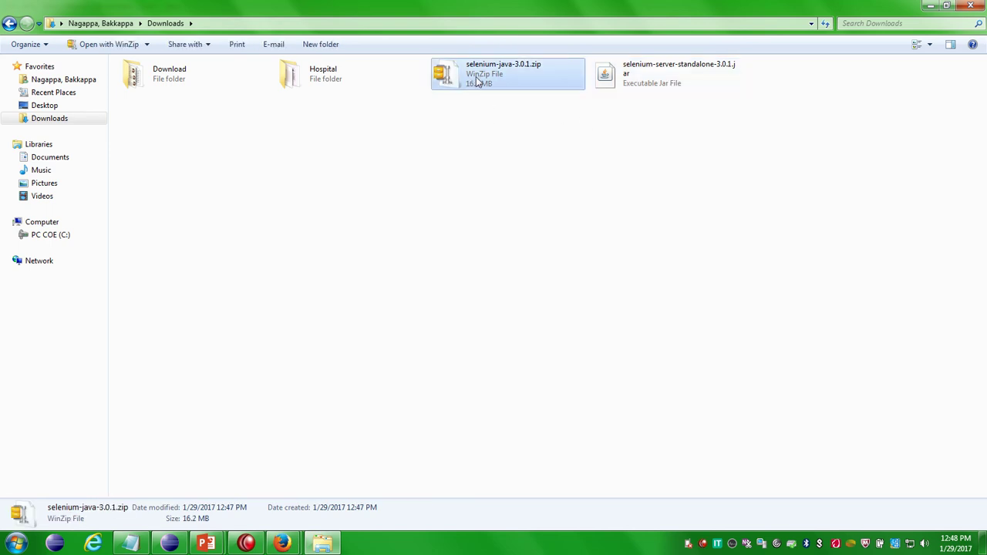
{"action": "right_click", "coordinate": [476, 77]}
{"action": "left_click", "coordinate": [554, 84]}
{"action": "left_click", "coordinate": [189, 47]}
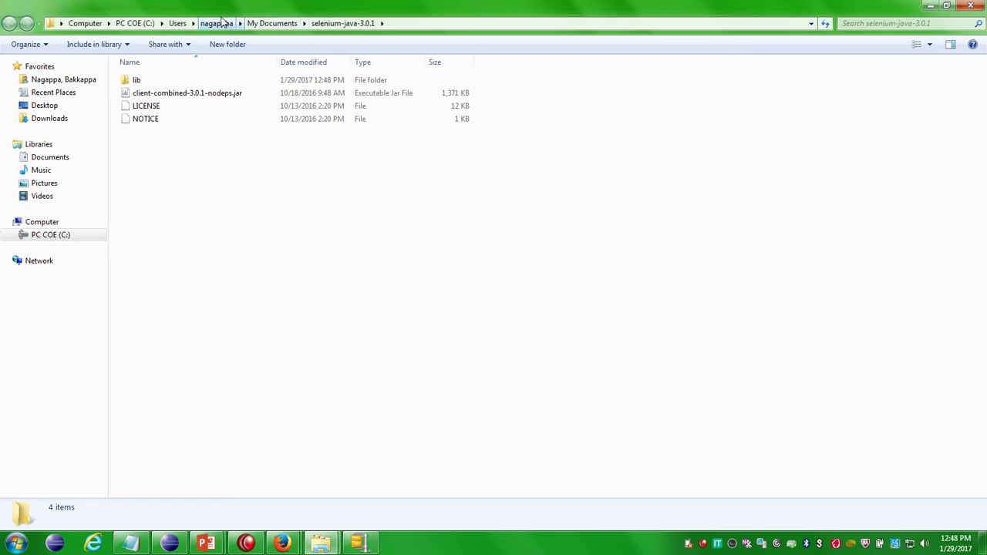
Put the extracted selenium-java-3.0.1 folder from Documents into the Downloads folder, closing WinZip along the way
{"action": "left_click", "coordinate": [54, 118]}
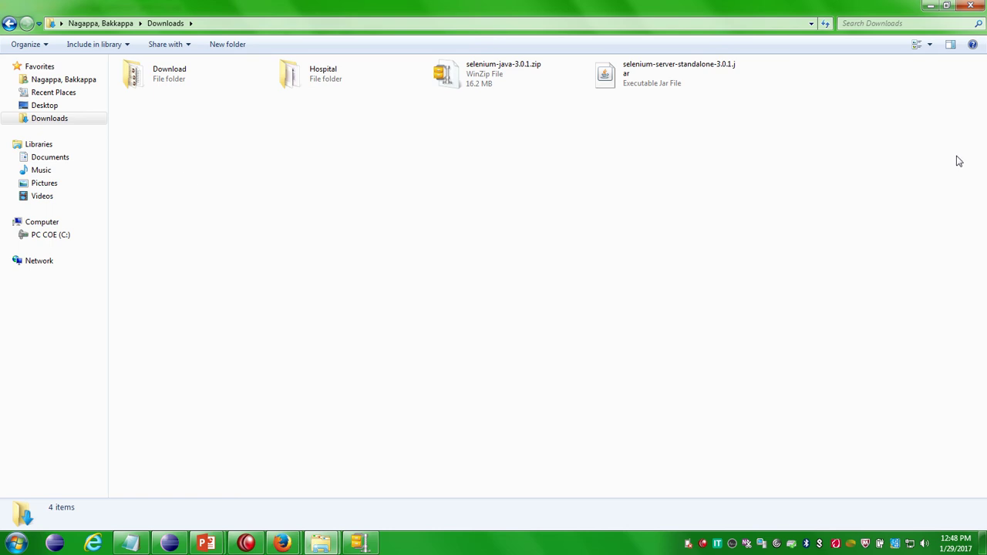
{"action": "left_click", "coordinate": [68, 158]}
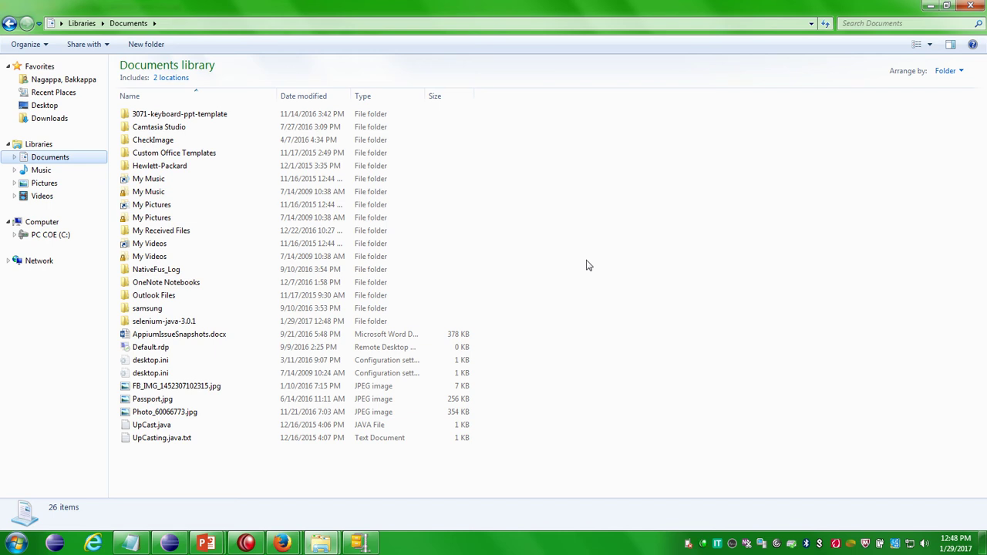
{"action": "double_click", "coordinate": [307, 322]}
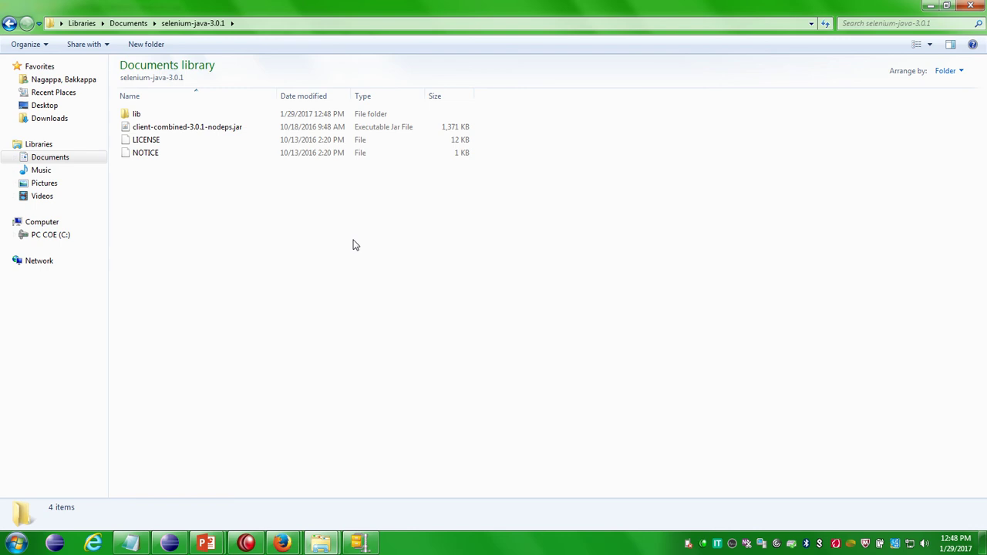
{"action": "key", "text": "BackSpace"}
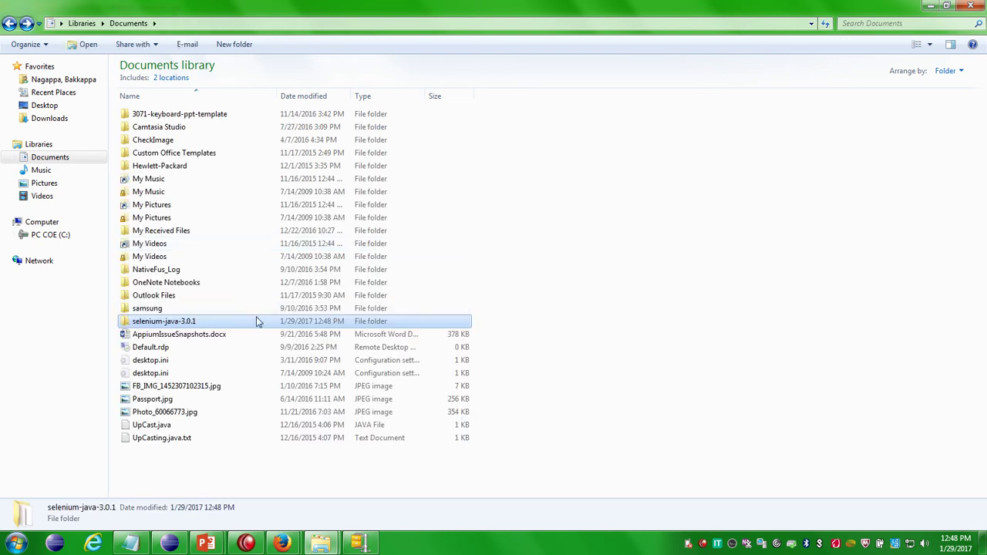
{"action": "key", "text": "alt+Tab"}
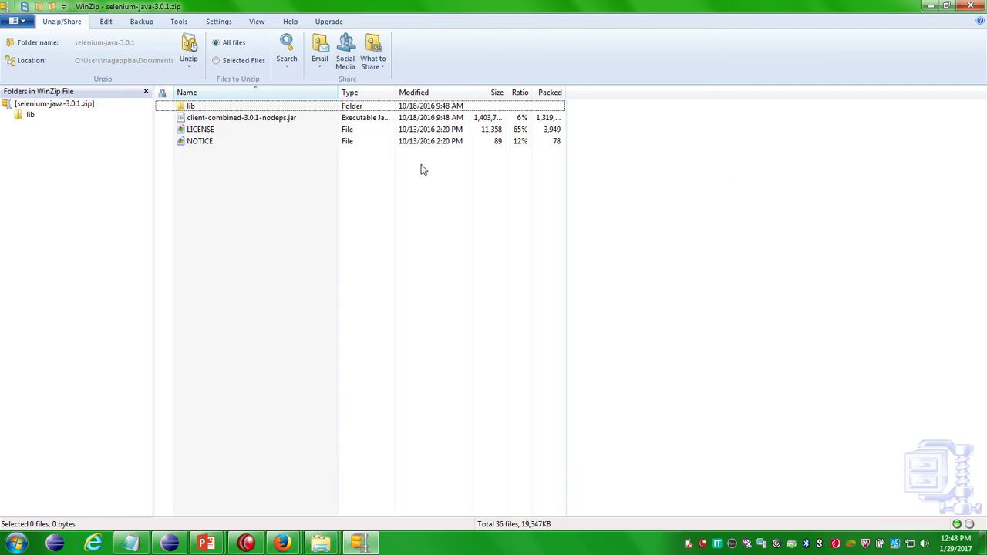
{"action": "left_click", "coordinate": [970, 6]}
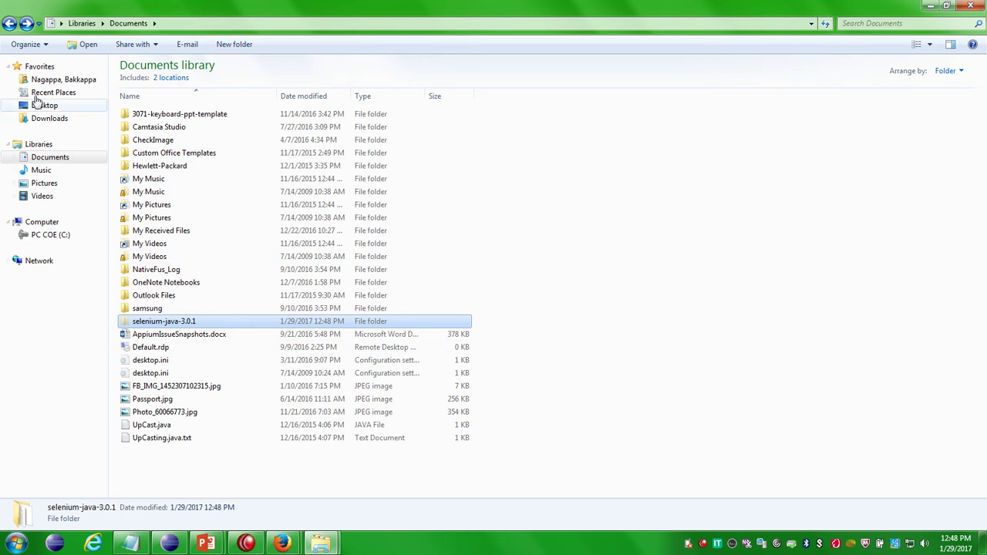
{"action": "left_click", "coordinate": [45, 120]}
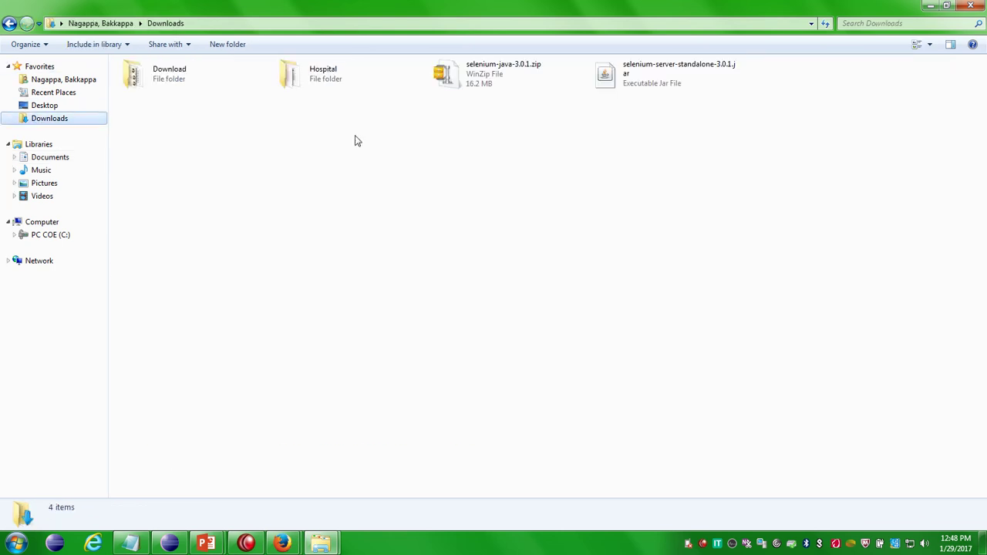
{"action": "key", "text": "ctrl+v"}
{"action": "left_click", "coordinate": [555, 186]}
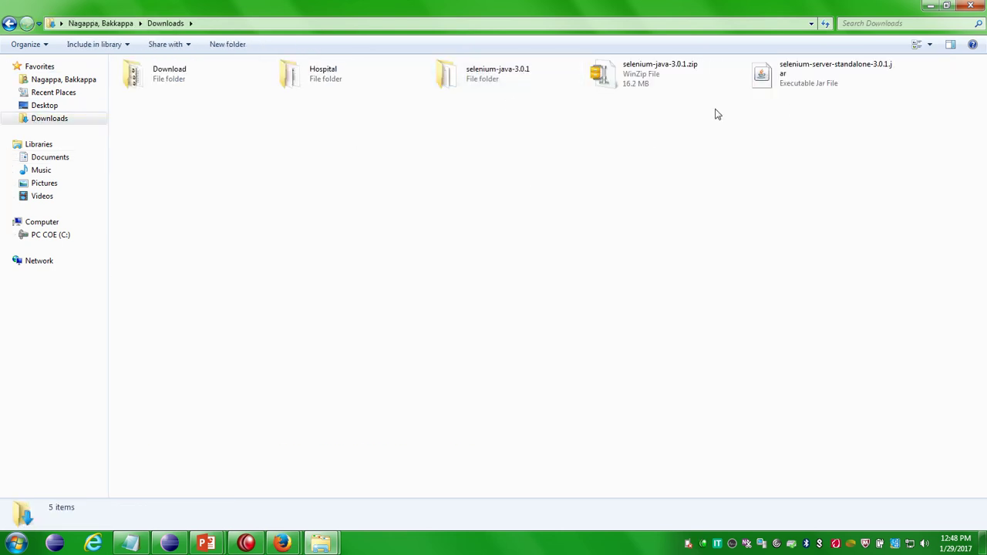
Place selenium-server-standalone-3.0.1.jar from Downloads into the lib folder of selenium-java-3.0.1
{"action": "left_click", "coordinate": [791, 85]}
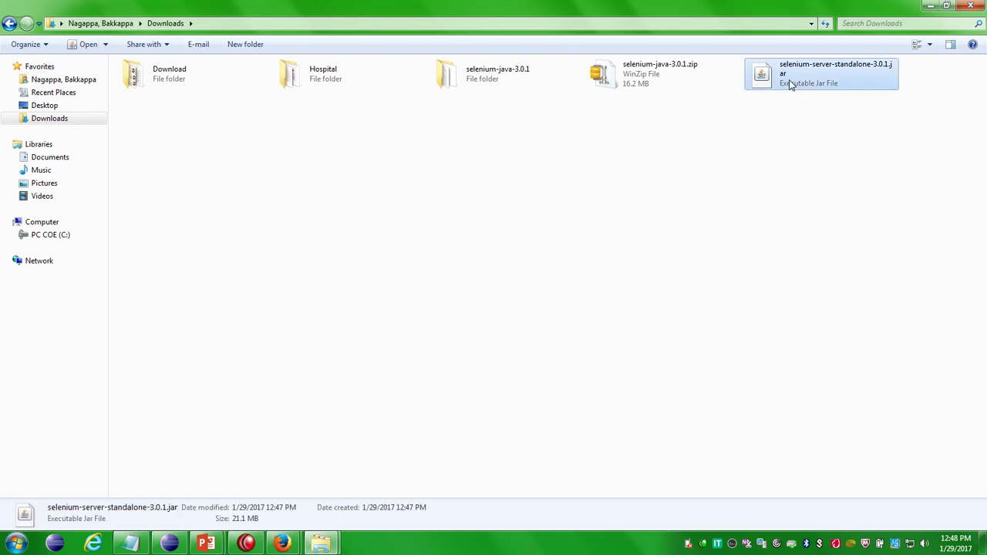
{"action": "double_click", "coordinate": [483, 83]}
{"action": "double_click", "coordinate": [269, 82]}
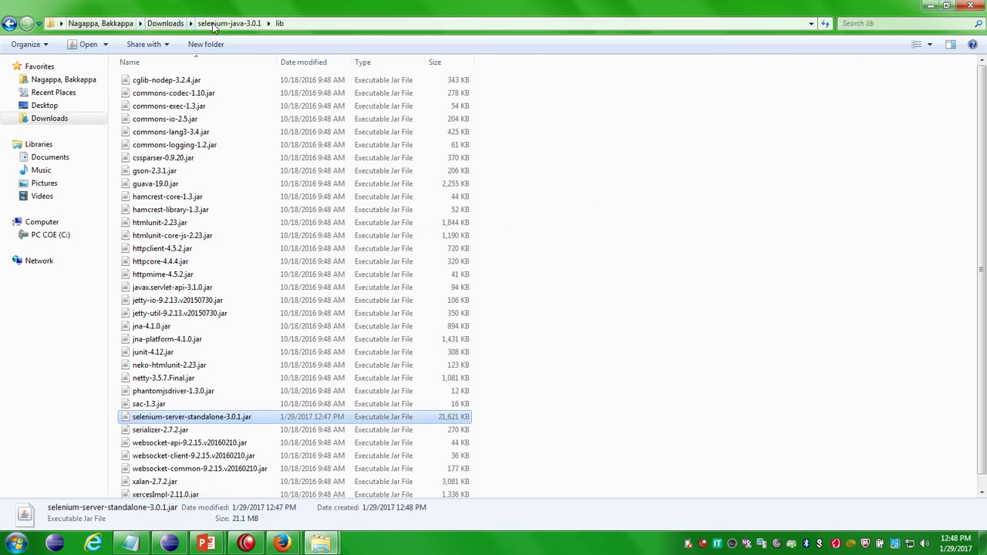
Copy client-combined-3.0.1-nodeps.jar from the selenium-java-3.0.1 folder into its lib folder, then return to the parent folder
{"action": "left_click", "coordinate": [165, 23]}
{"action": "double_click", "coordinate": [495, 86]}
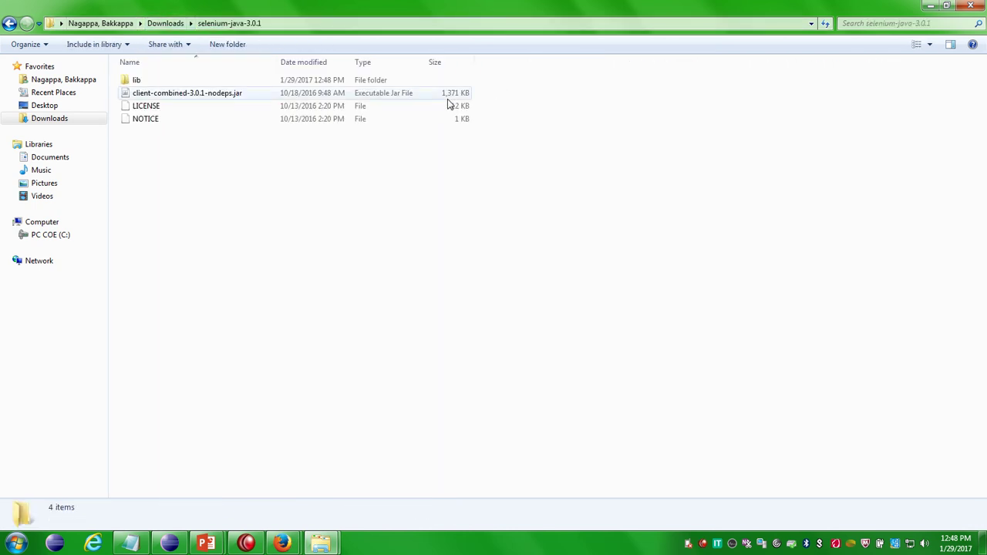
{"action": "left_click", "coordinate": [228, 96]}
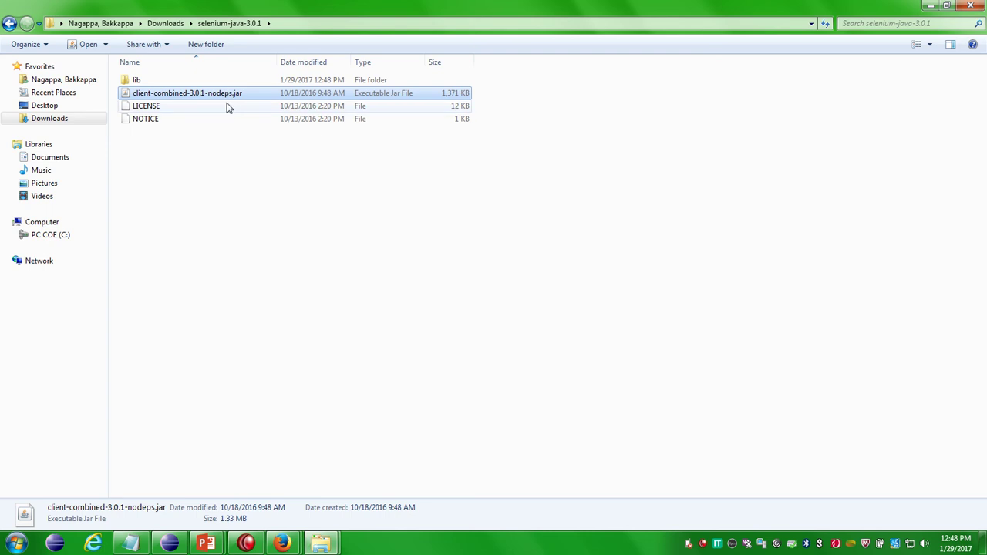
{"action": "left_click", "coordinate": [136, 80]}
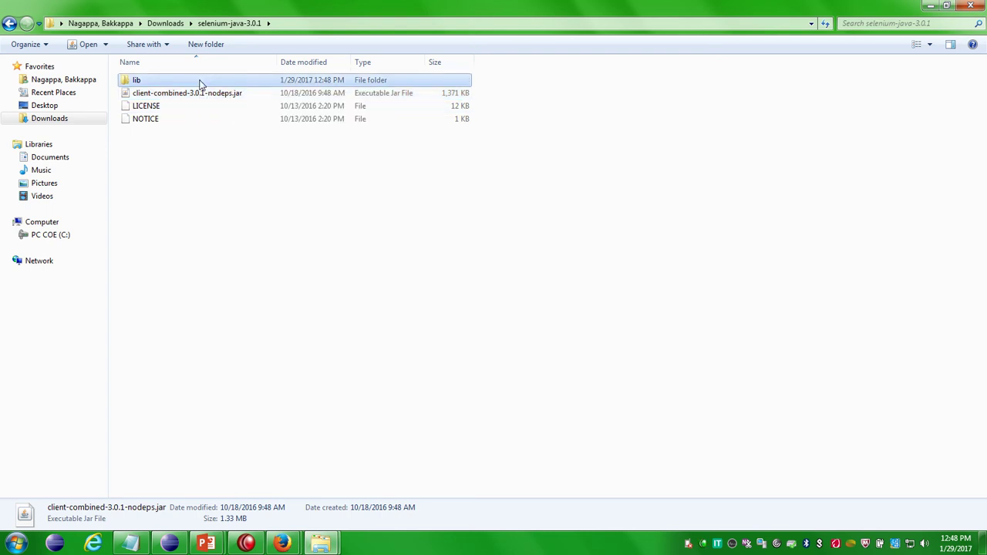
{"action": "double_click", "coordinate": [136, 81]}
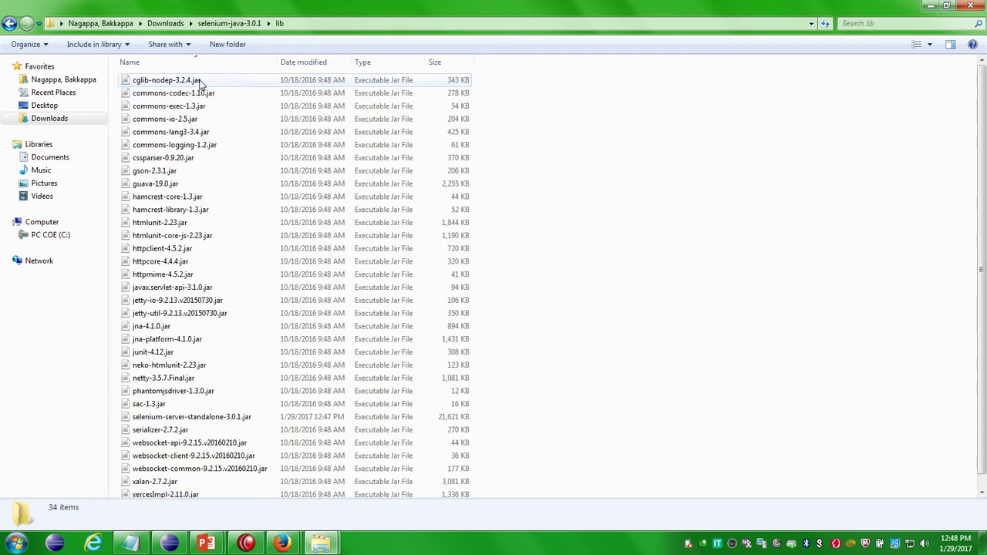
{"action": "key", "text": "ctrl+v"}
{"action": "left_click", "coordinate": [594, 201]}
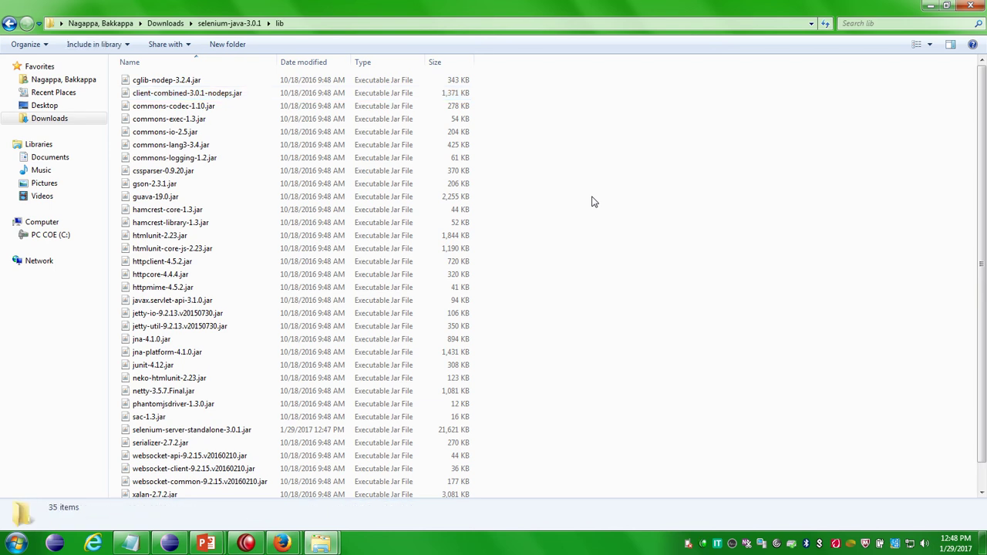
{"action": "left_click", "coordinate": [239, 18]}
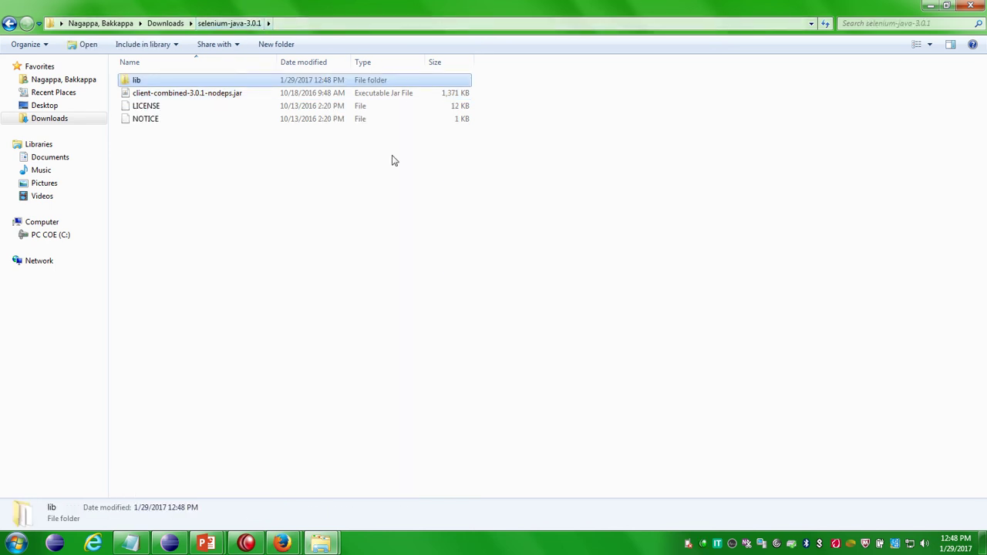
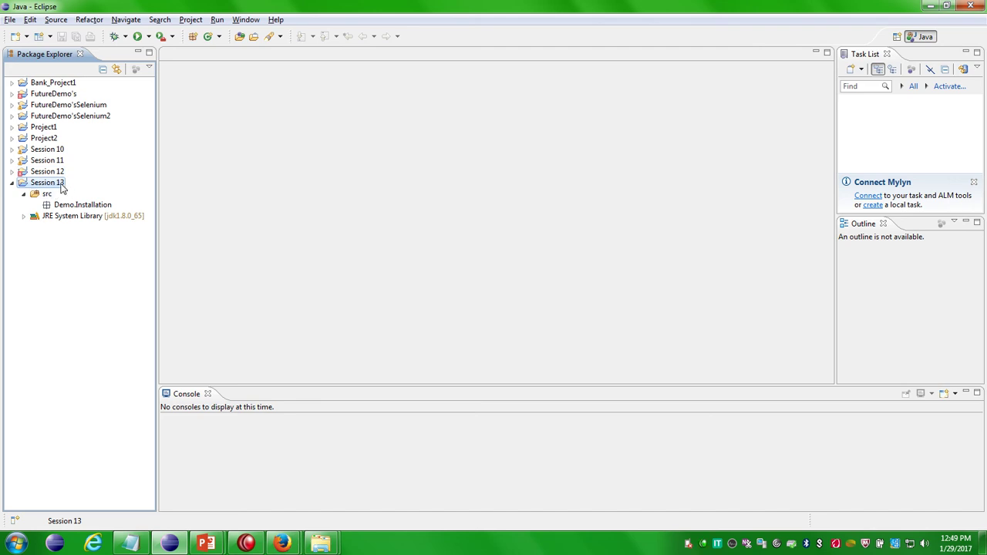
{"action": "right_click", "coordinate": [52, 185]}
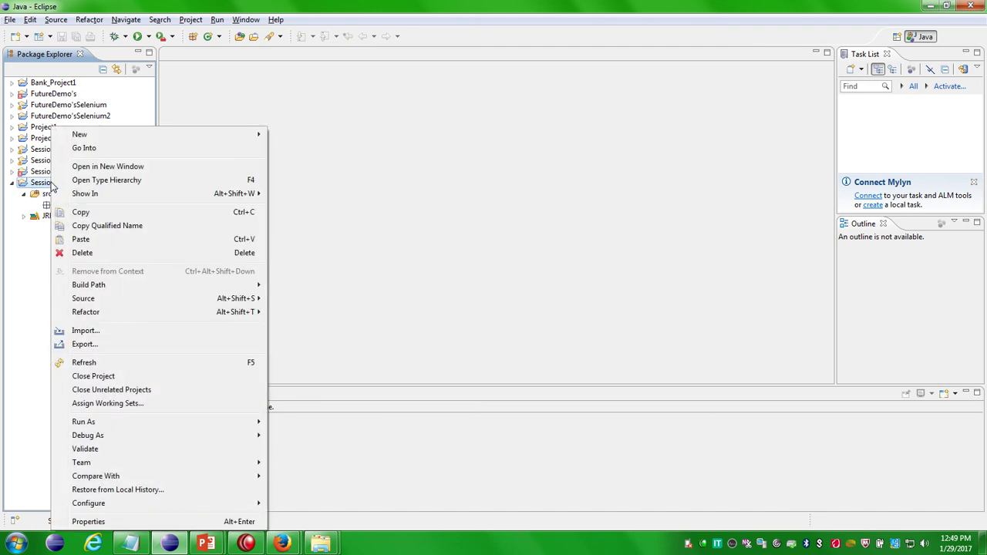
{"action": "mouse_move", "coordinate": [140, 136]}
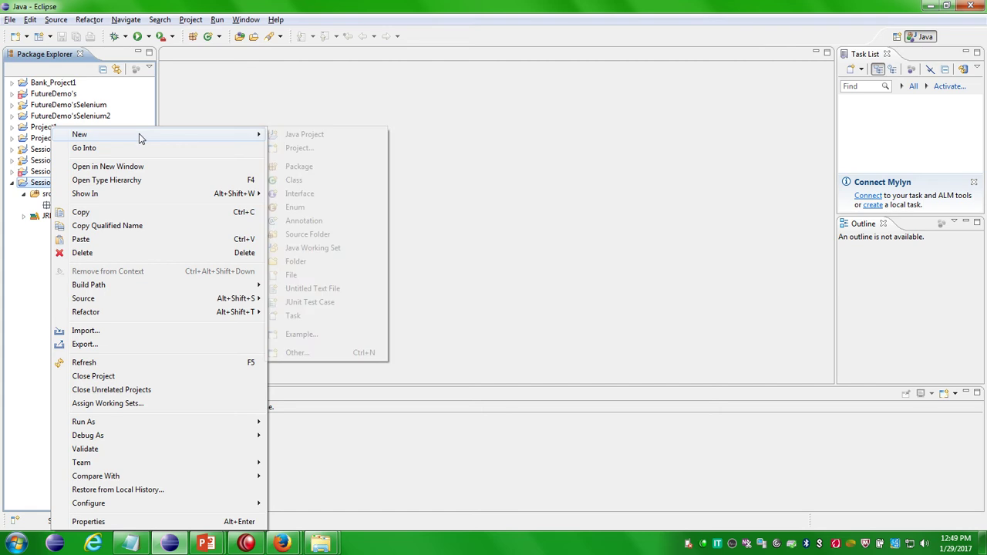
{"action": "left_click", "coordinate": [132, 522]}
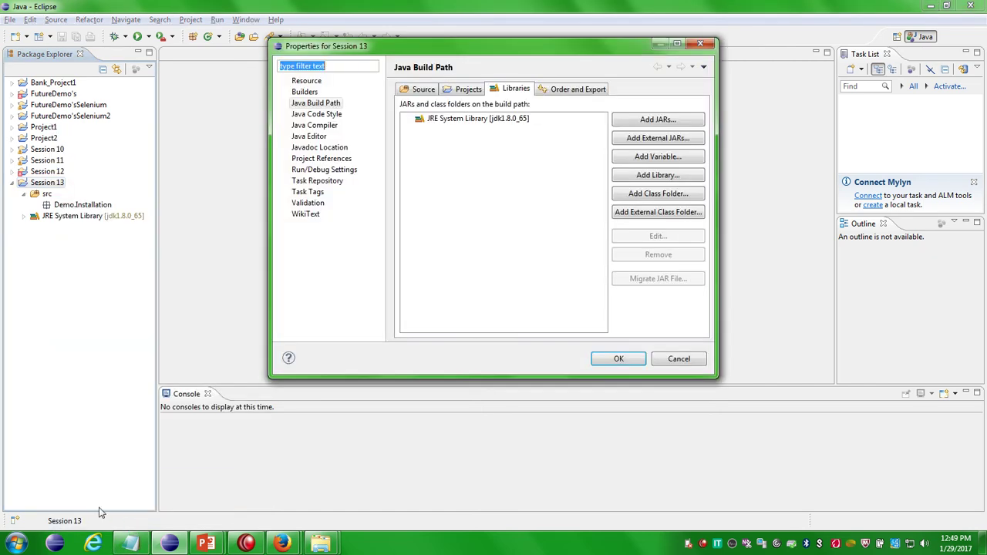
{"action": "left_click", "coordinate": [625, 139]}
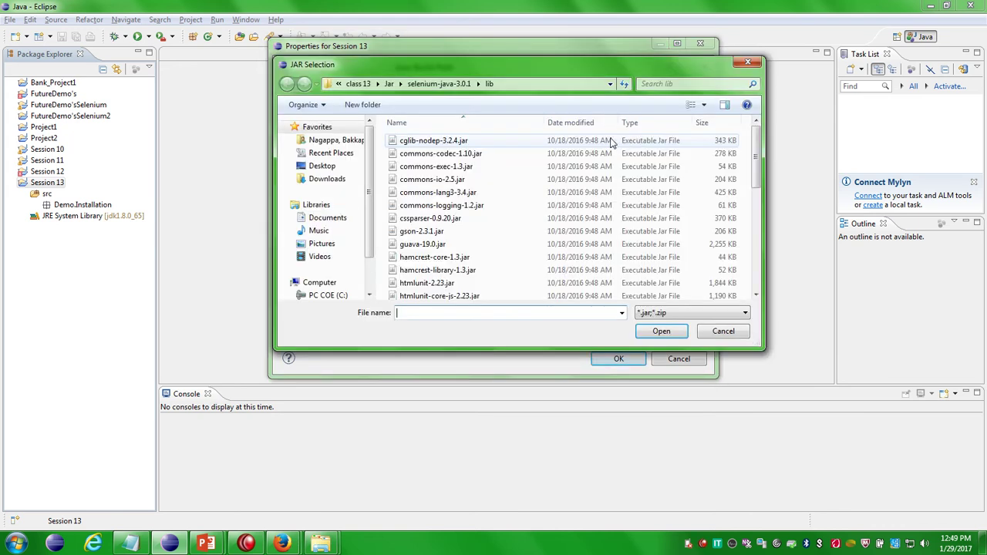
{"action": "left_click_drag", "start_coordinate": [543, 63], "coordinate": [722, 224]}
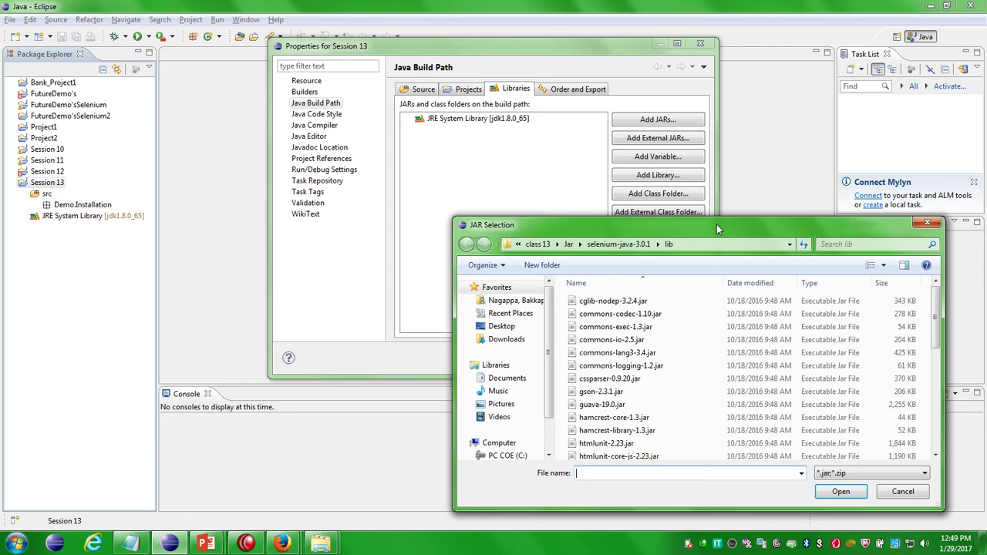
{"action": "left_click", "coordinate": [928, 223]}
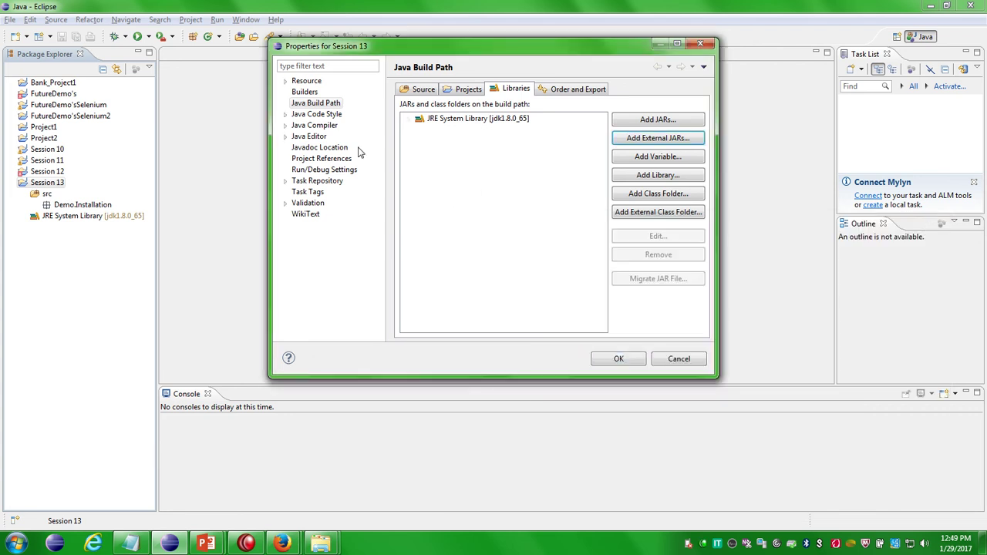
{"action": "left_click", "coordinate": [699, 44]}
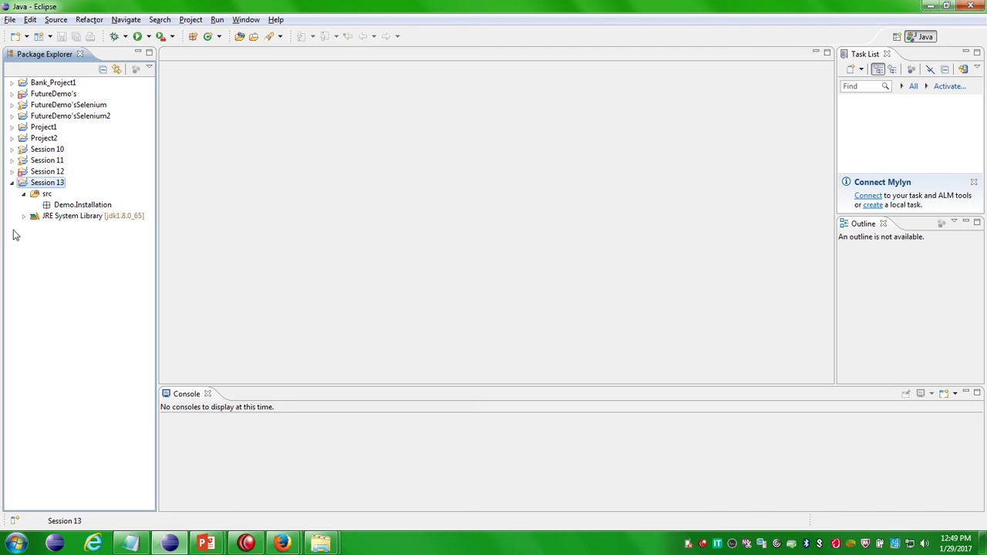
Add all JARs from the selenium-java-3.0.1 lib folder to the Session 13 build path as external JARs, and check them under Referenced Libraries
{"action": "right_click", "coordinate": [56, 187]}
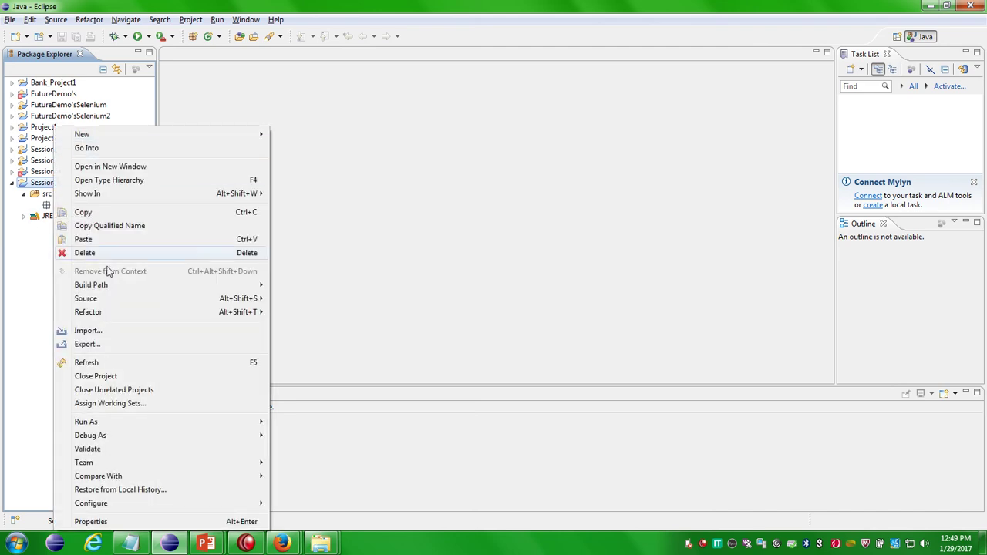
{"action": "left_click", "coordinate": [115, 522]}
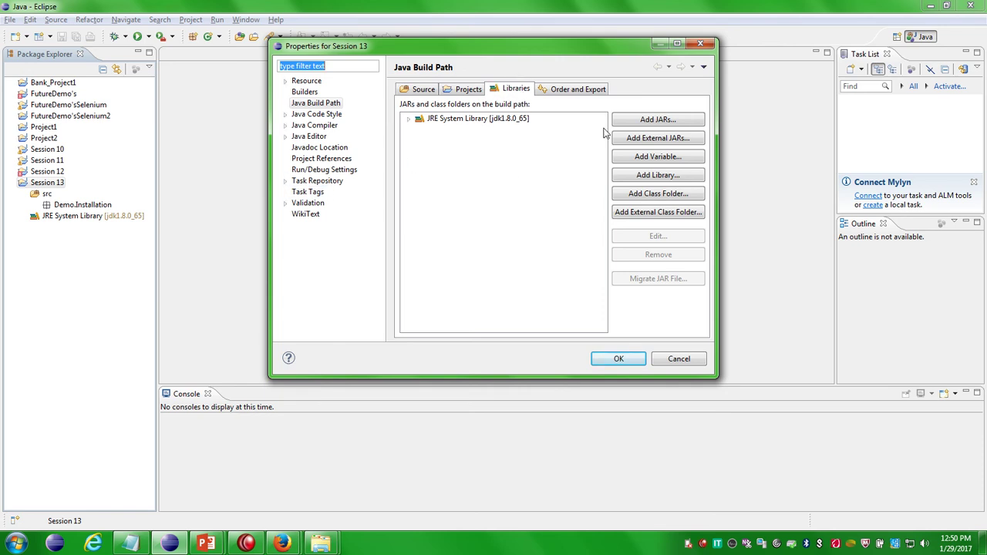
{"action": "left_click", "coordinate": [625, 141]}
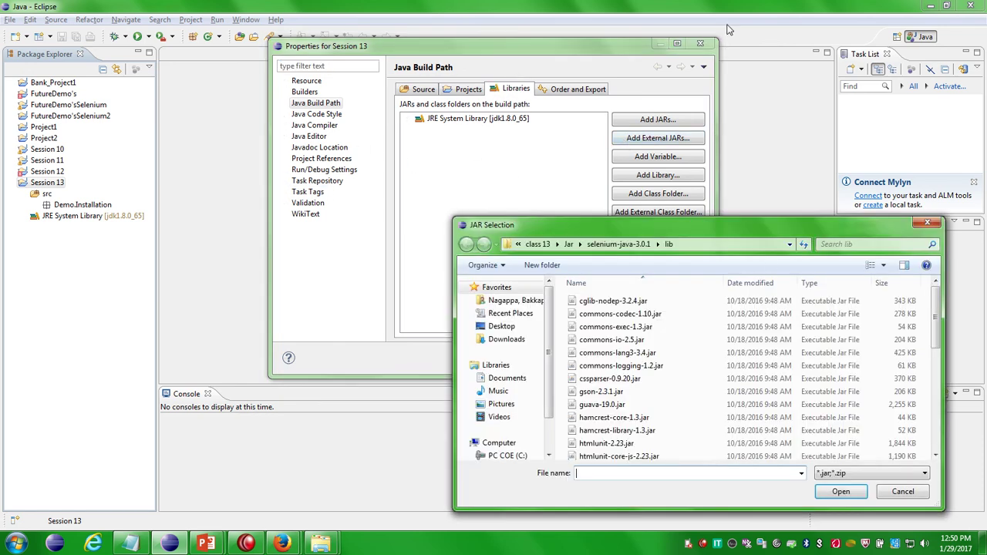
{"action": "left_click_drag", "start_coordinate": [759, 229], "coordinate": [710, 29]}
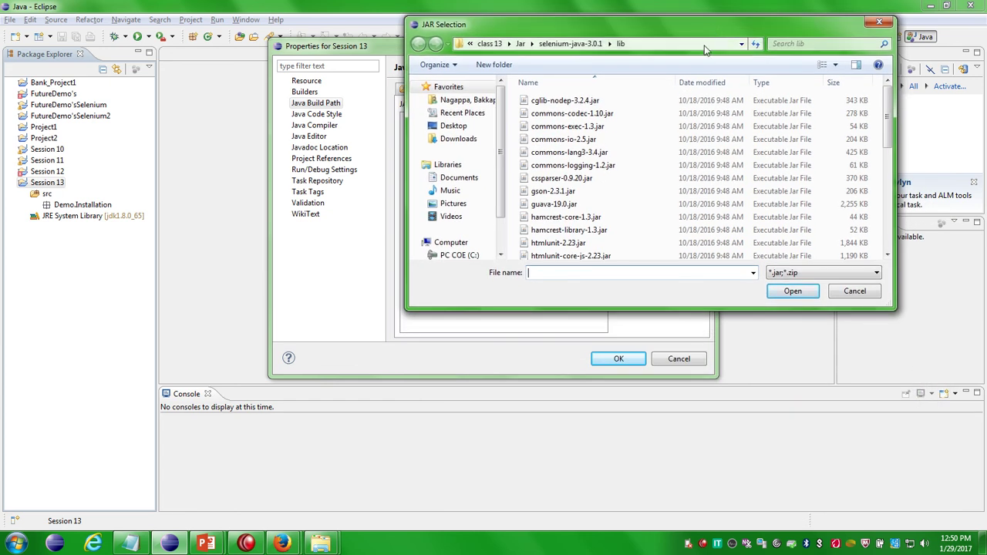
{"action": "left_click", "coordinate": [628, 172]}
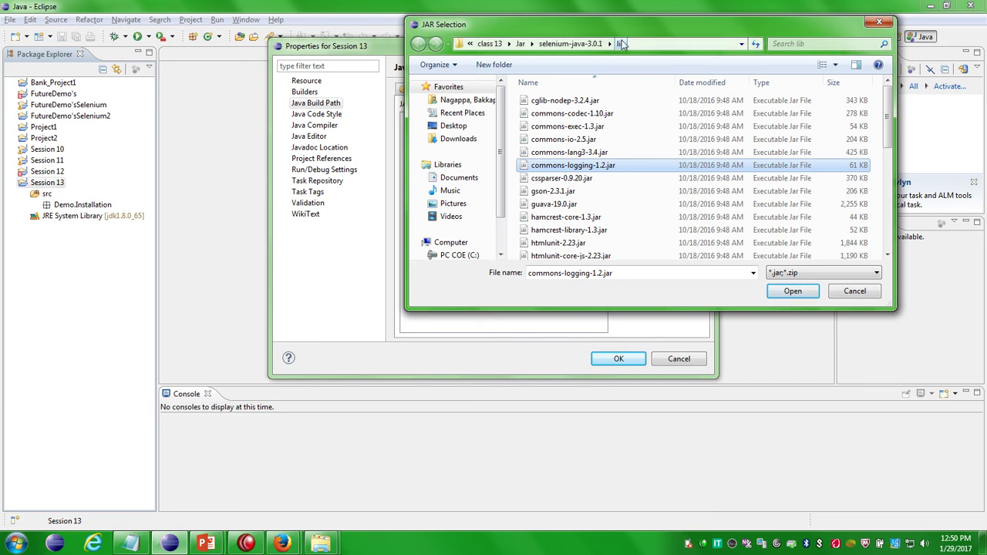
{"action": "left_click", "coordinate": [624, 191]}
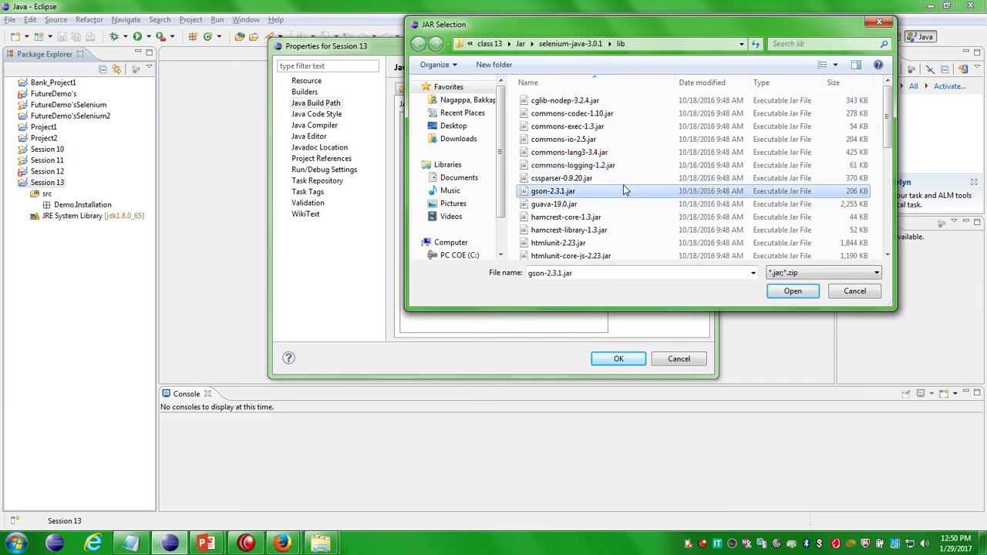
{"action": "key", "text": "ctrl+a"}
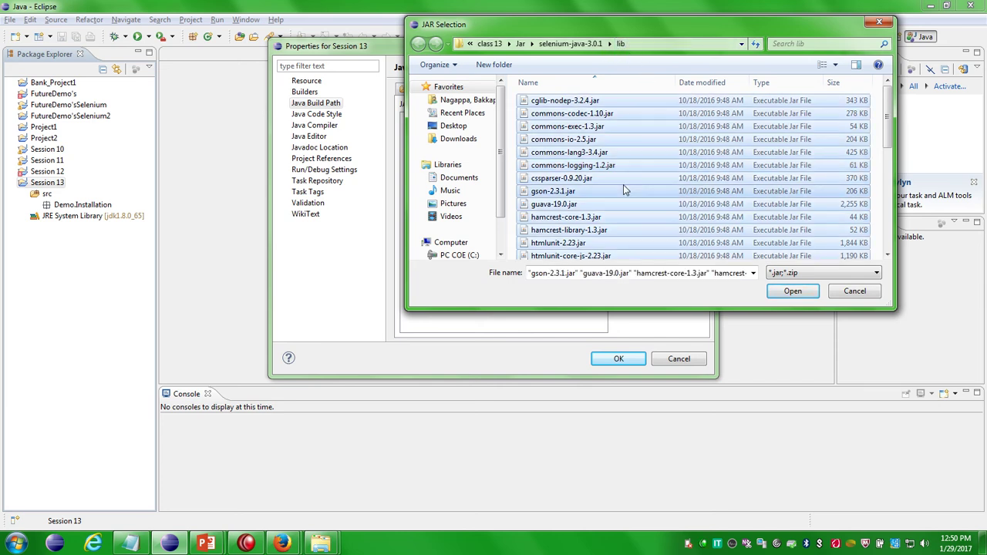
{"action": "left_click", "coordinate": [795, 294]}
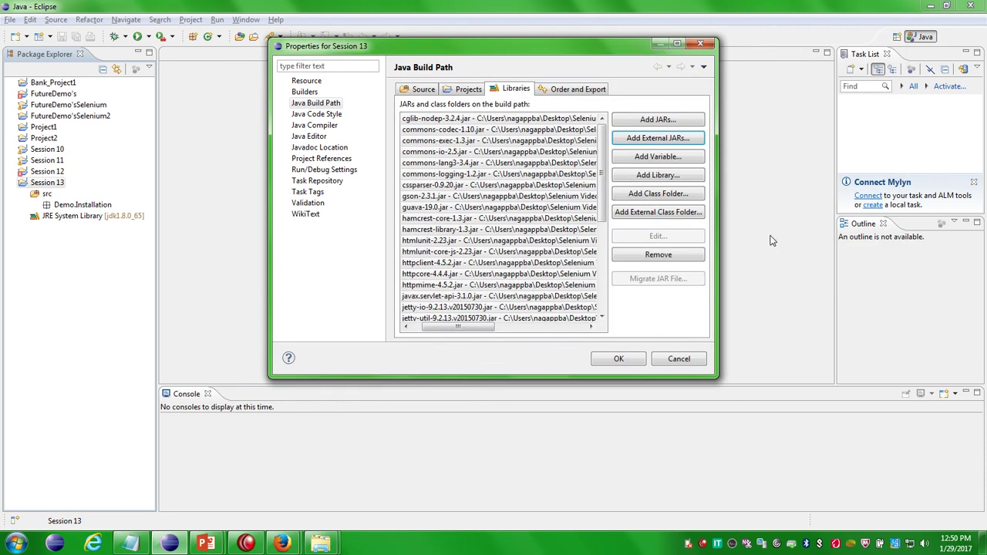
{"action": "left_click", "coordinate": [618, 359]}
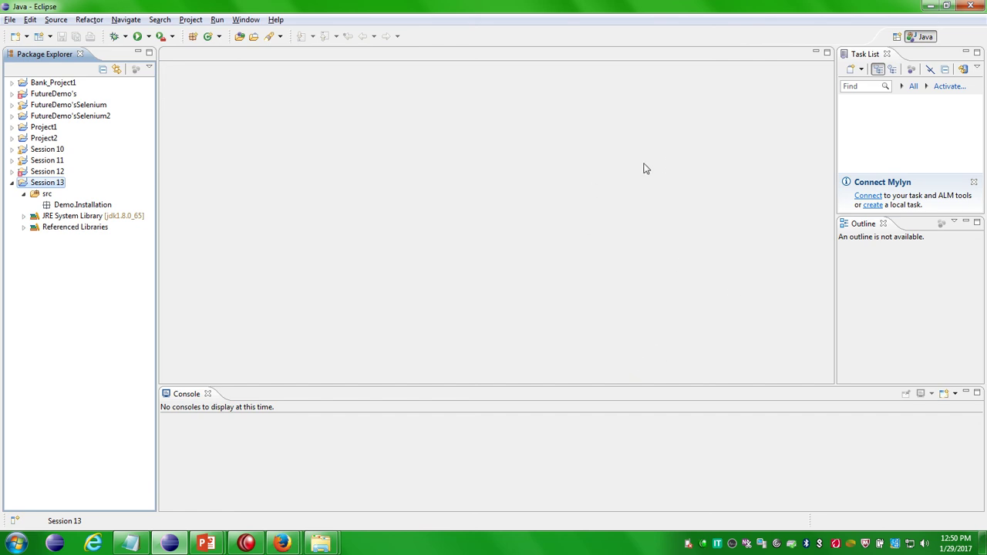
{"action": "left_click", "coordinate": [24, 228]}
{"action": "left_click", "coordinate": [31, 193]}
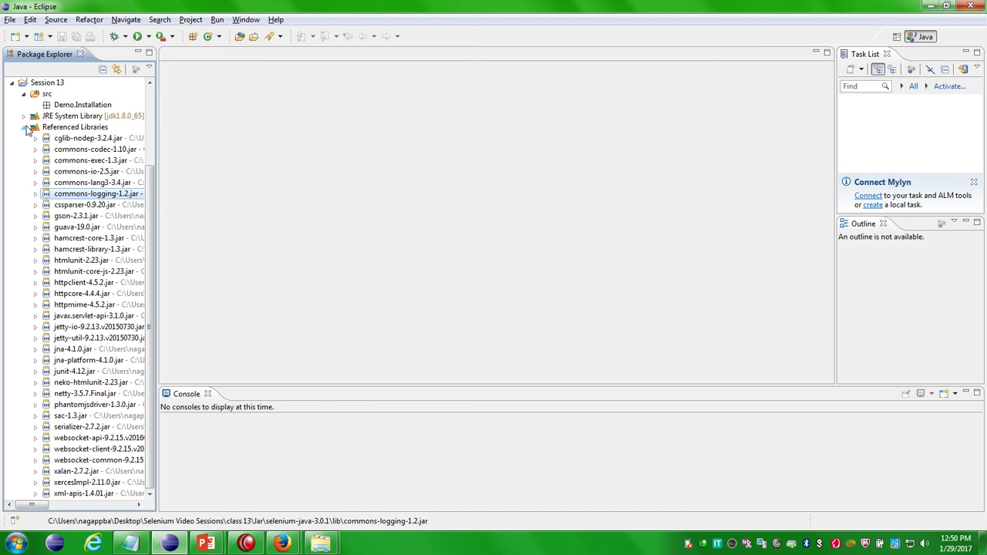
{"action": "left_click", "coordinate": [23, 128]}
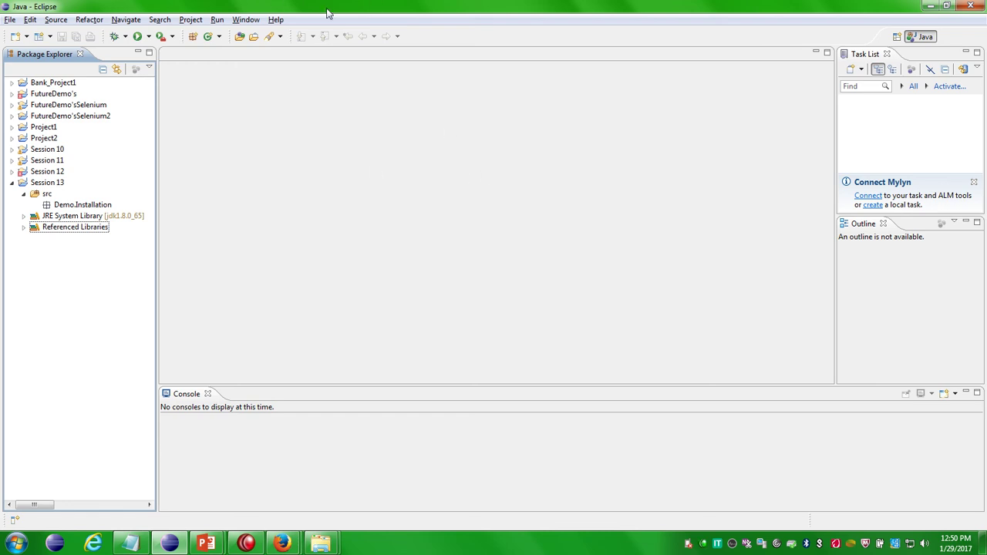
Open the installer for new software and begin adding a repository named TestNG
{"action": "left_click", "coordinate": [274, 21]}
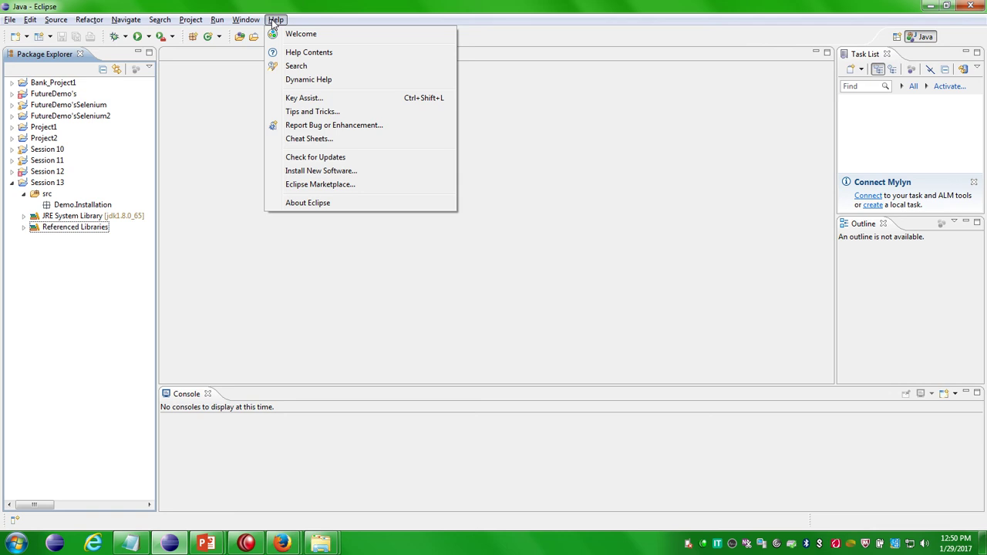
{"action": "left_click", "coordinate": [347, 171]}
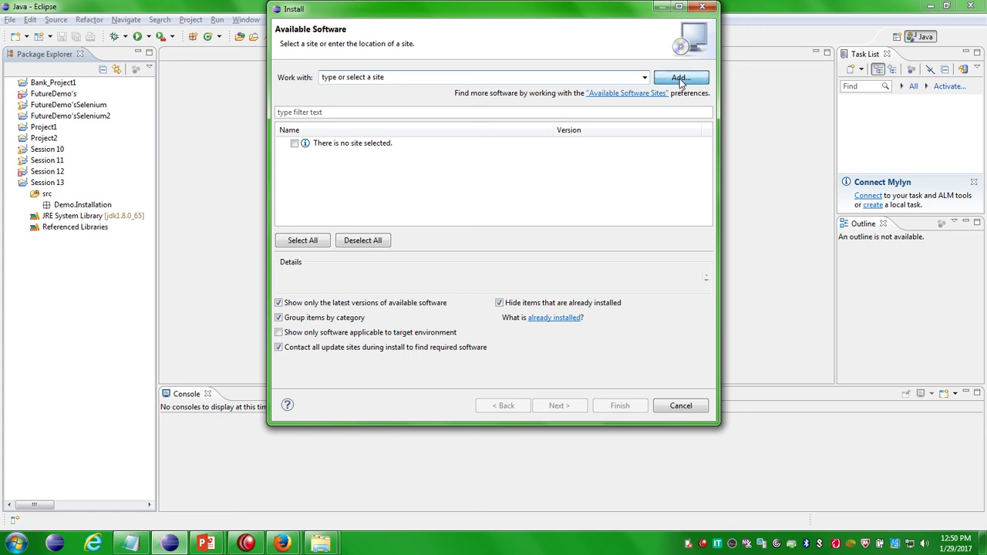
{"action": "left_click", "coordinate": [681, 80]}
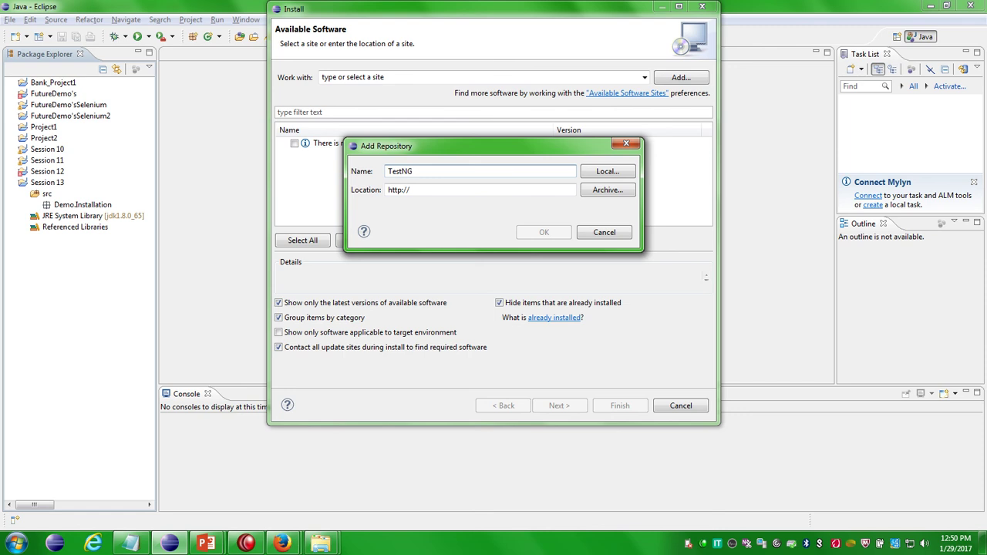
{"action": "left_click", "coordinate": [413, 189]}
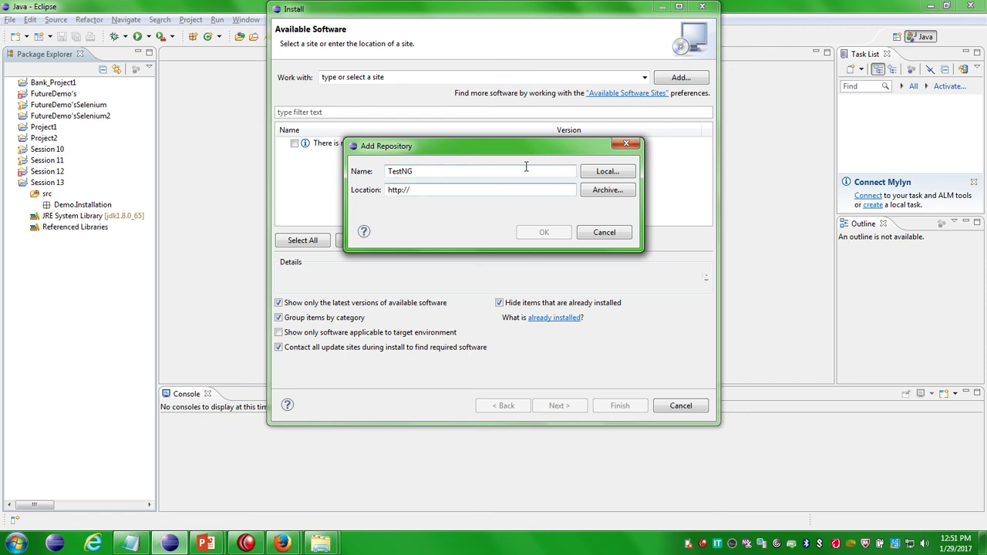
{"action": "left_click", "coordinate": [129, 543]}
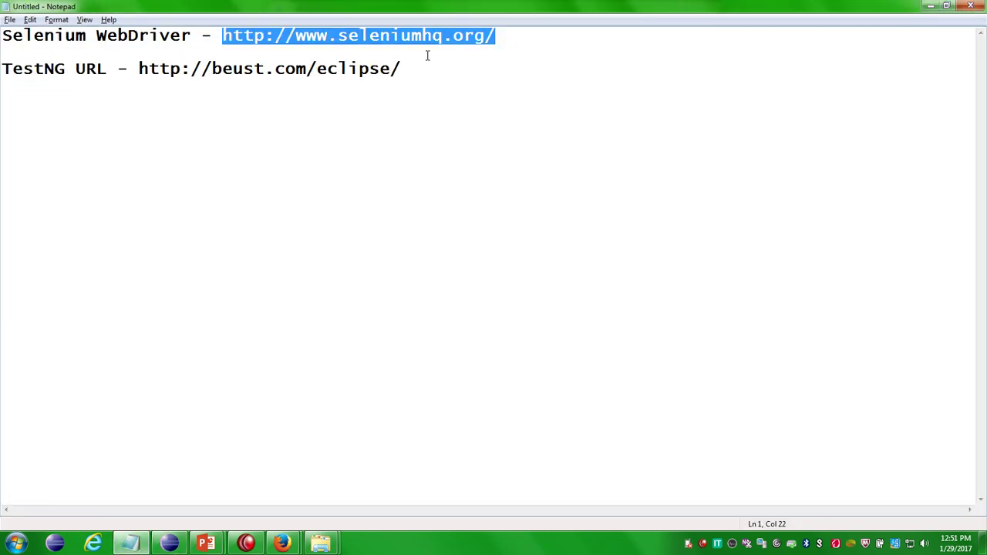
{"action": "left_click", "coordinate": [402, 69]}
{"action": "left_click_drag", "start_coordinate": [402, 69], "coordinate": [138, 68]}
{"action": "key", "text": "ctrl+c"}
{"action": "key", "text": "alt+Tab"}
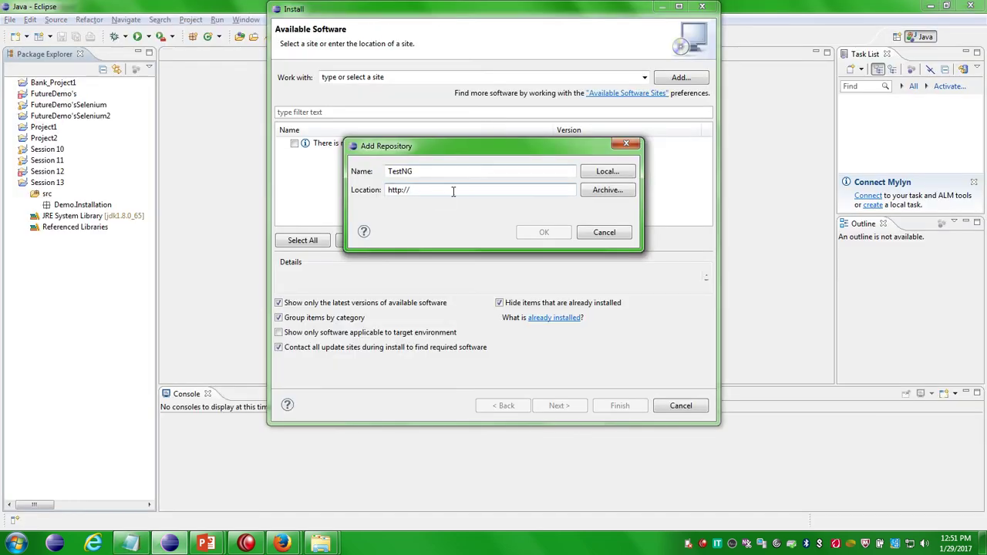
{"action": "left_click_drag", "start_coordinate": [443, 190], "coordinate": [350, 194]}
{"action": "key", "text": "ctrl+v"}
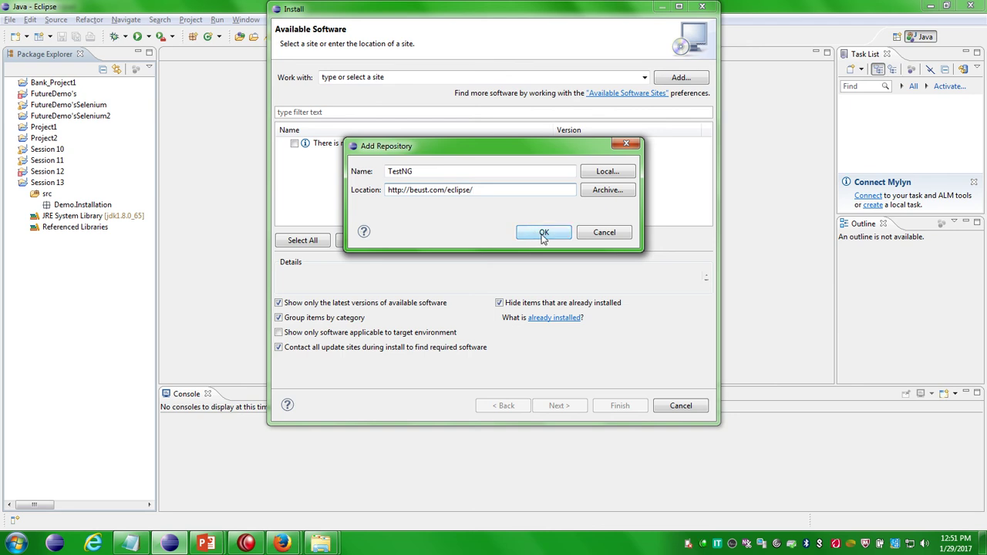
{"action": "left_click", "coordinate": [544, 234]}
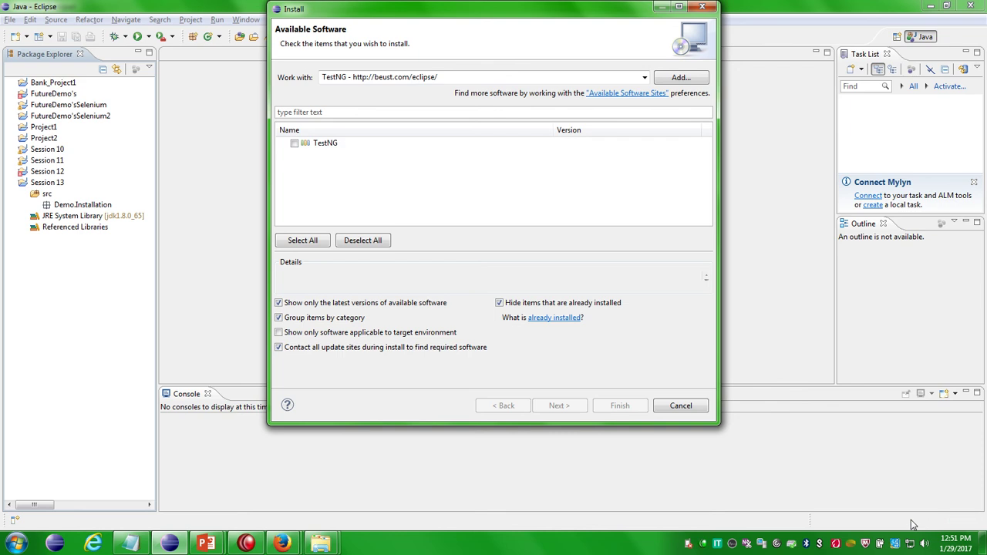
Select TestNG for installation, exclude TestNG M2E Integration (Optional), and accept the license terms
{"action": "left_click", "coordinate": [296, 144]}
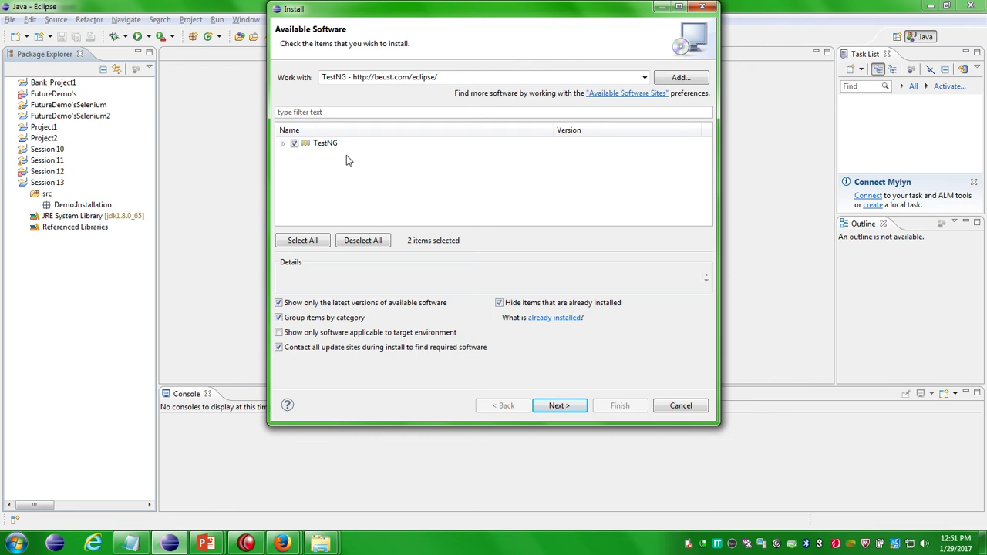
{"action": "left_click", "coordinate": [559, 405]}
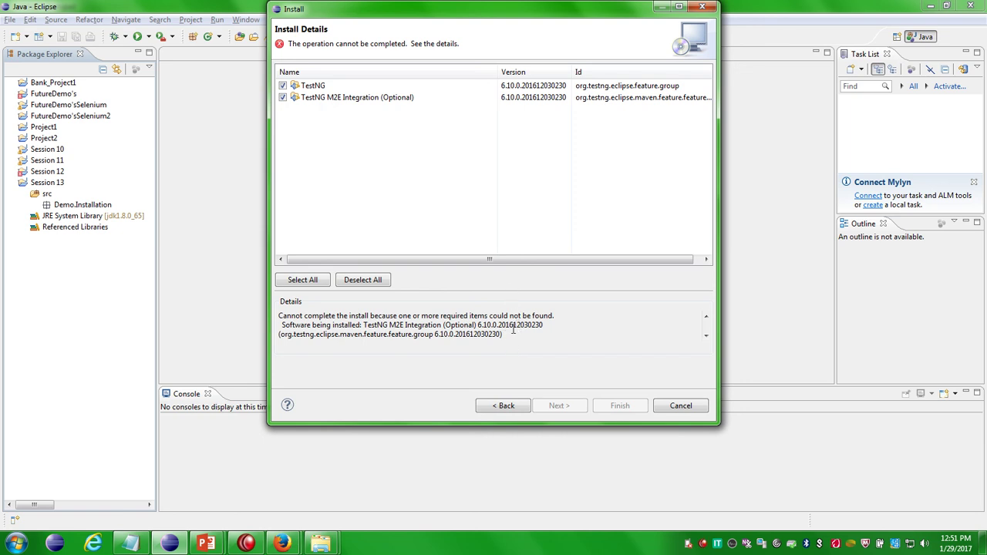
{"action": "left_click", "coordinate": [283, 98]}
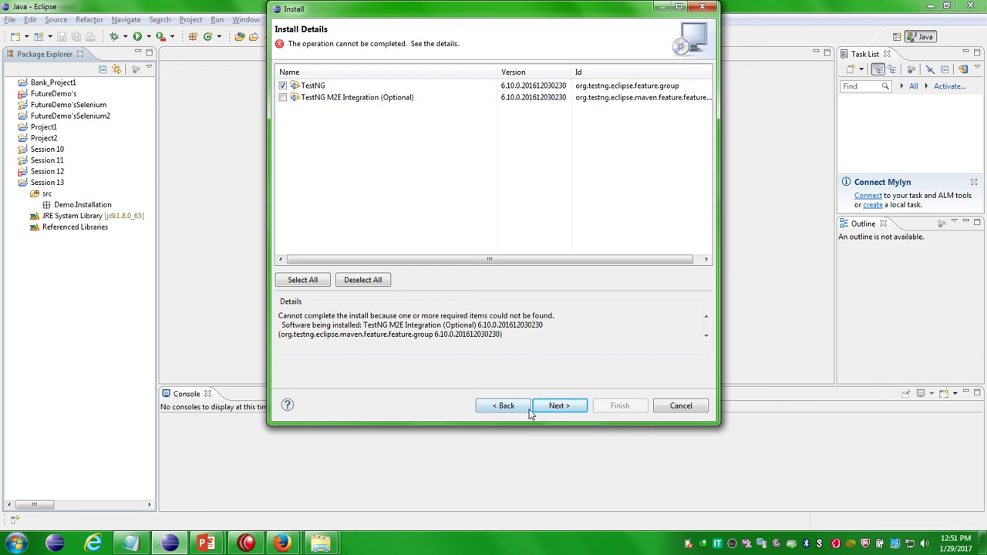
{"action": "left_click", "coordinate": [556, 406]}
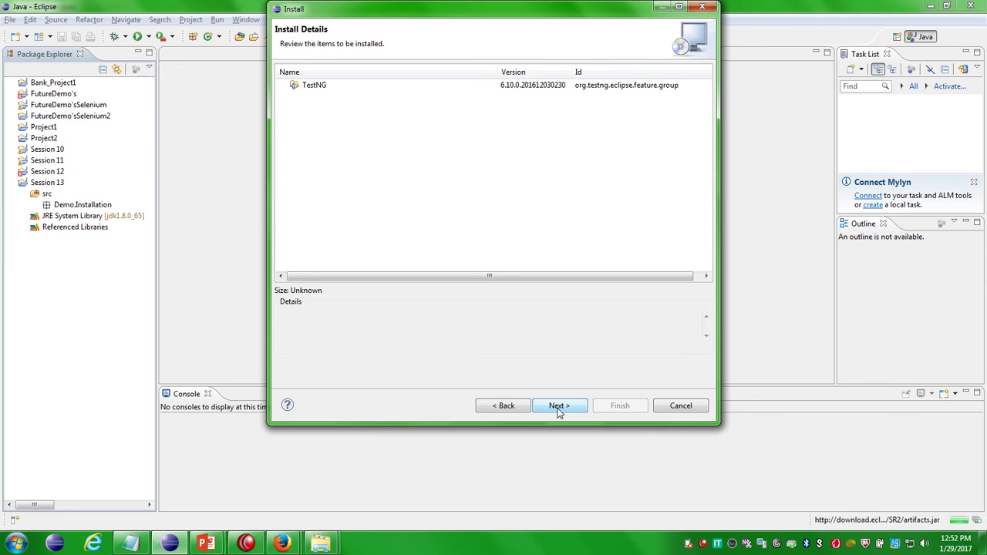
{"action": "left_click", "coordinate": [559, 409]}
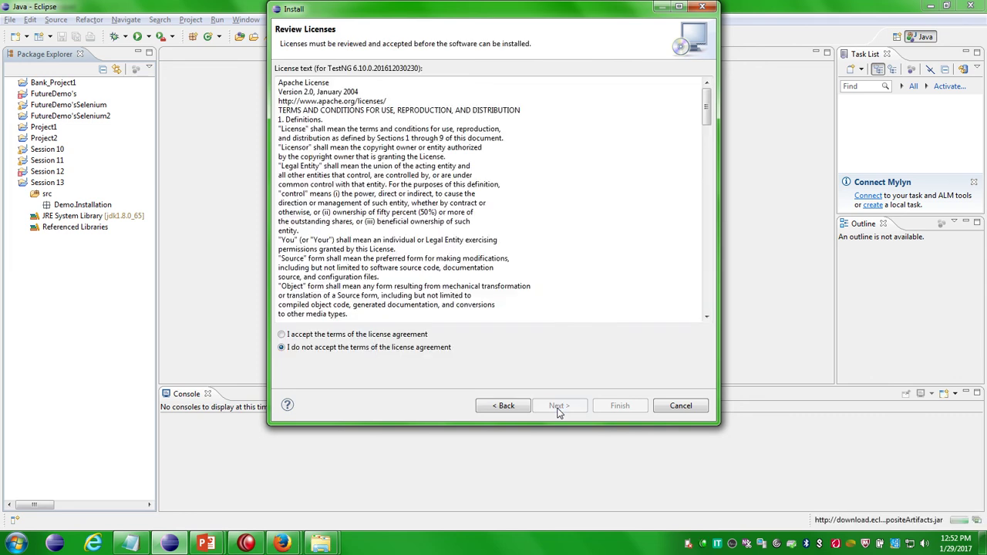
{"action": "left_click", "coordinate": [281, 334]}
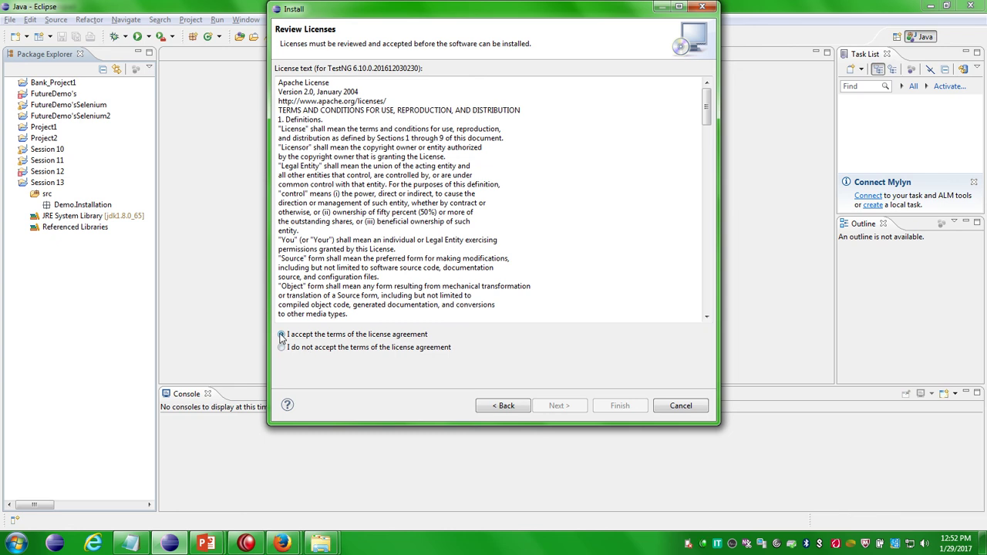
{"action": "left_click", "coordinate": [282, 335]}
Go back through the installation wizard to the list of available software
{"action": "left_click", "coordinate": [503, 407]}
{"action": "left_click", "coordinate": [503, 406]}
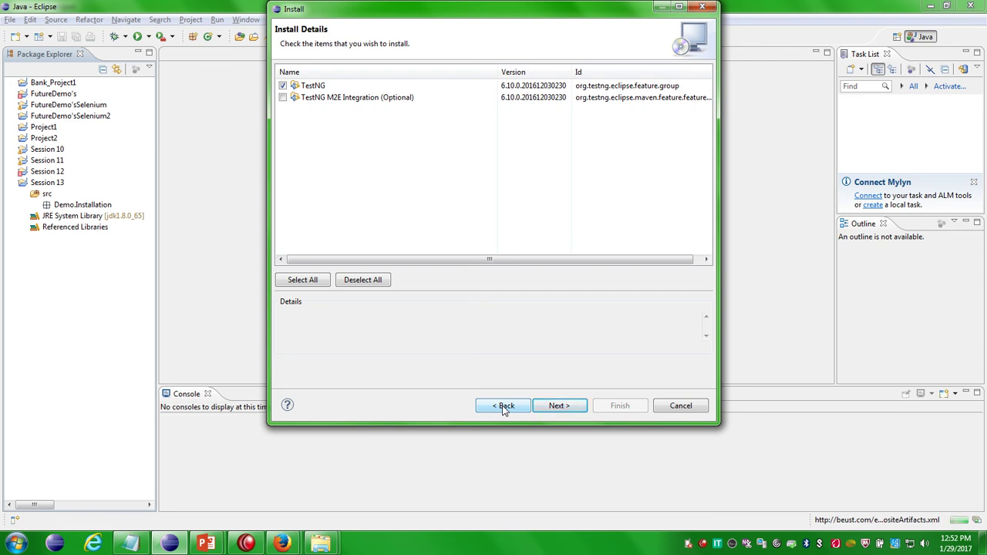
{"action": "left_click", "coordinate": [504, 406]}
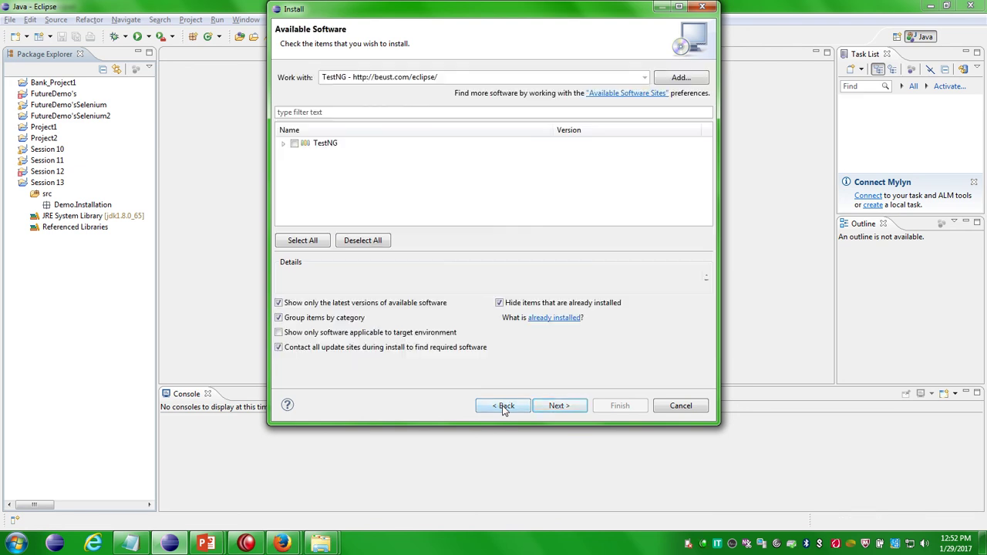
Select the TestNG category for installation, exclude TestNG M2E Integration (Optional), and continue with TestNG only
{"action": "left_click", "coordinate": [294, 144]}
{"action": "left_click", "coordinate": [284, 145]}
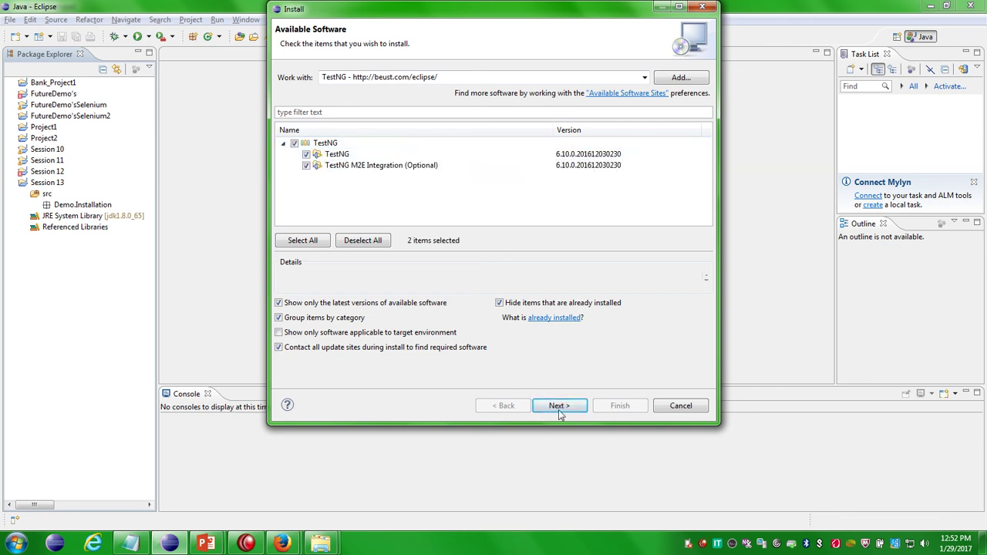
{"action": "left_click", "coordinate": [567, 409]}
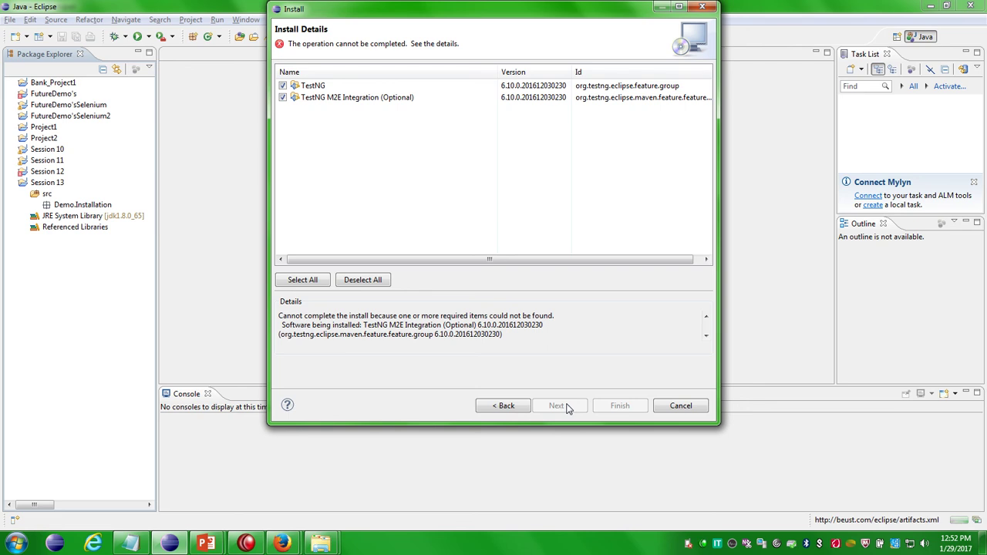
{"action": "left_click", "coordinate": [497, 406]}
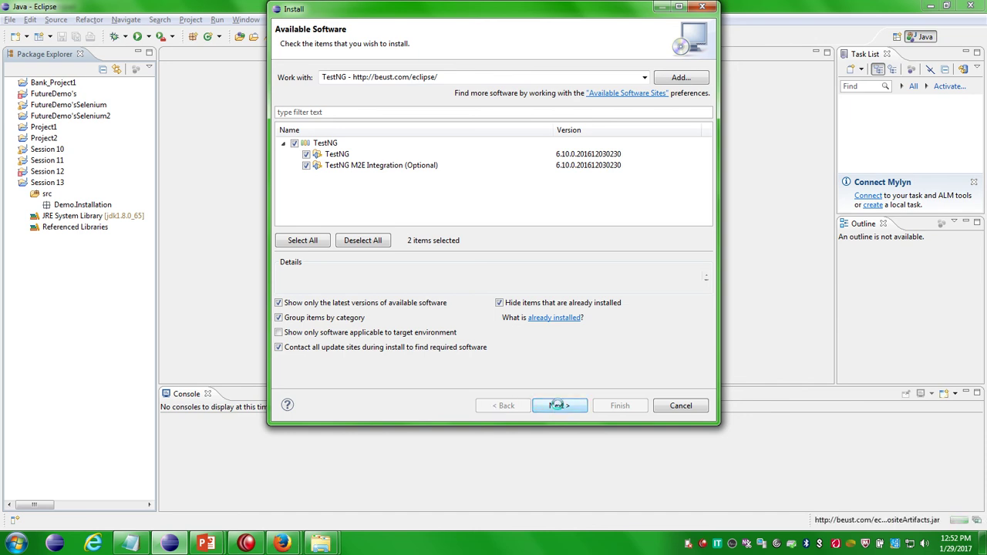
{"action": "left_click", "coordinate": [558, 405]}
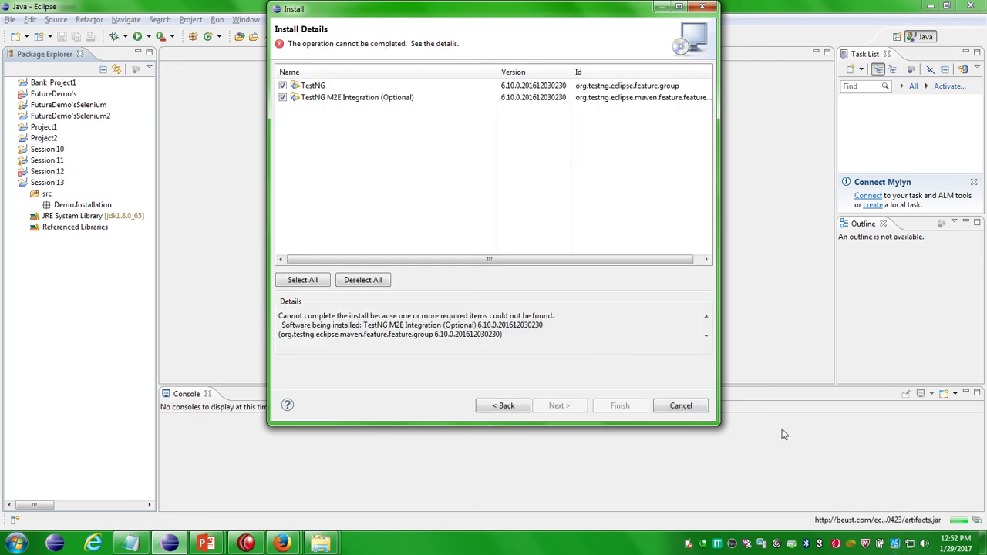
{"action": "left_click", "coordinate": [282, 97]}
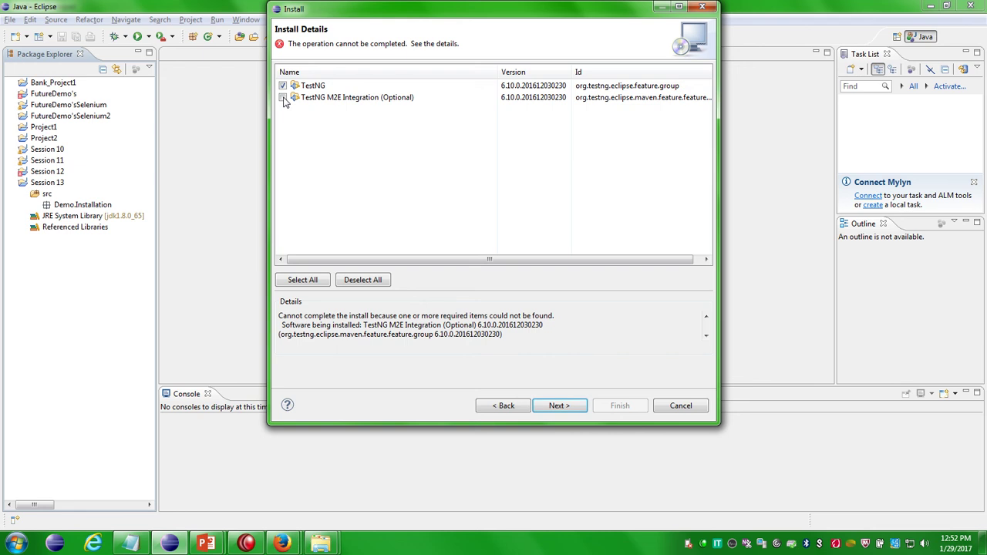
{"action": "left_click", "coordinate": [559, 405]}
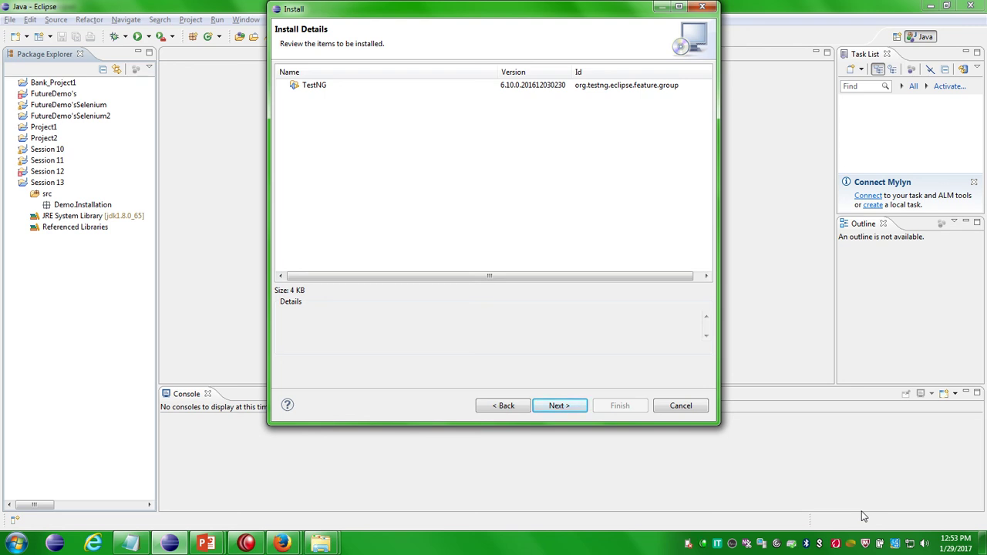
Accept the license terms and run the TestNG installation, allowing its unsigned content
{"action": "left_click", "coordinate": [559, 408]}
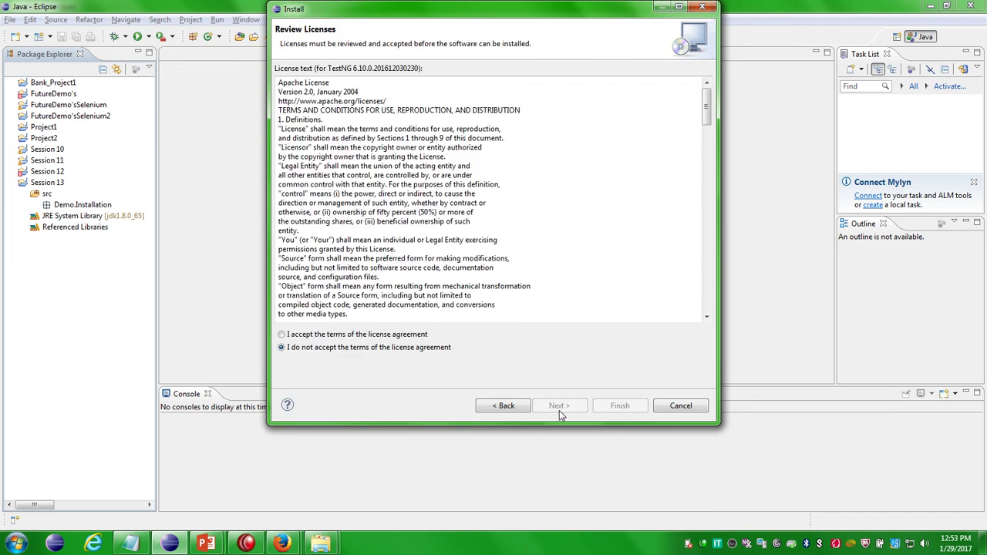
{"action": "left_click", "coordinate": [282, 336]}
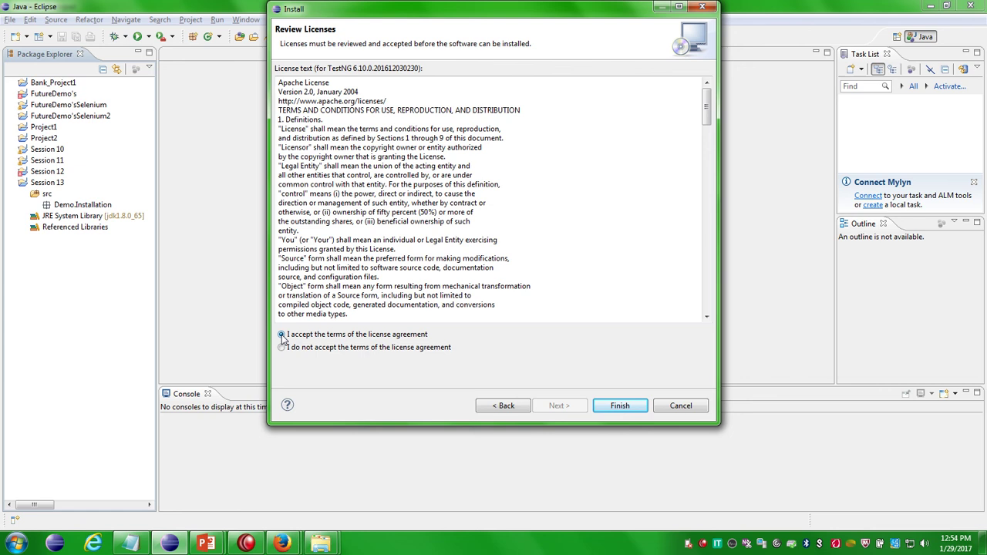
{"action": "left_click", "coordinate": [618, 409]}
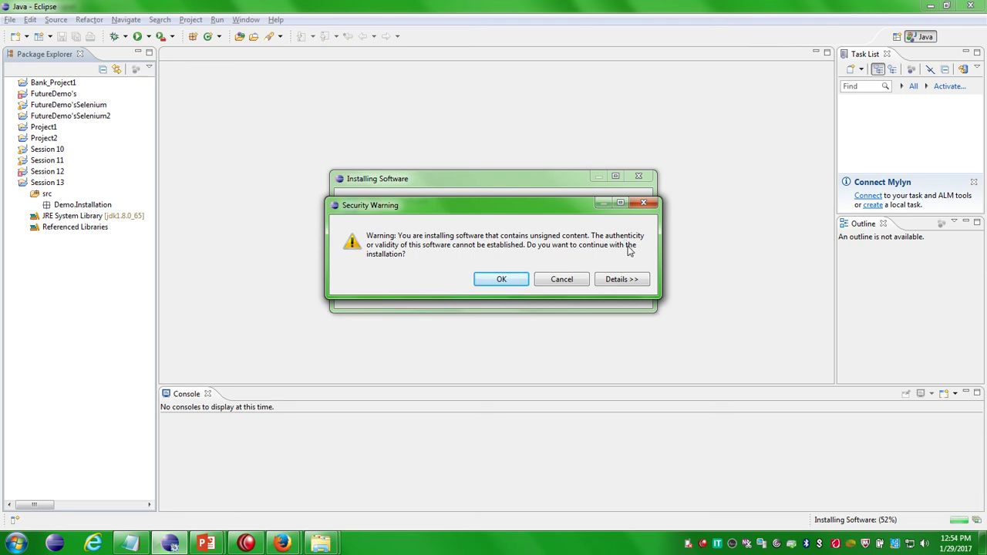
{"action": "left_click", "coordinate": [501, 279]}
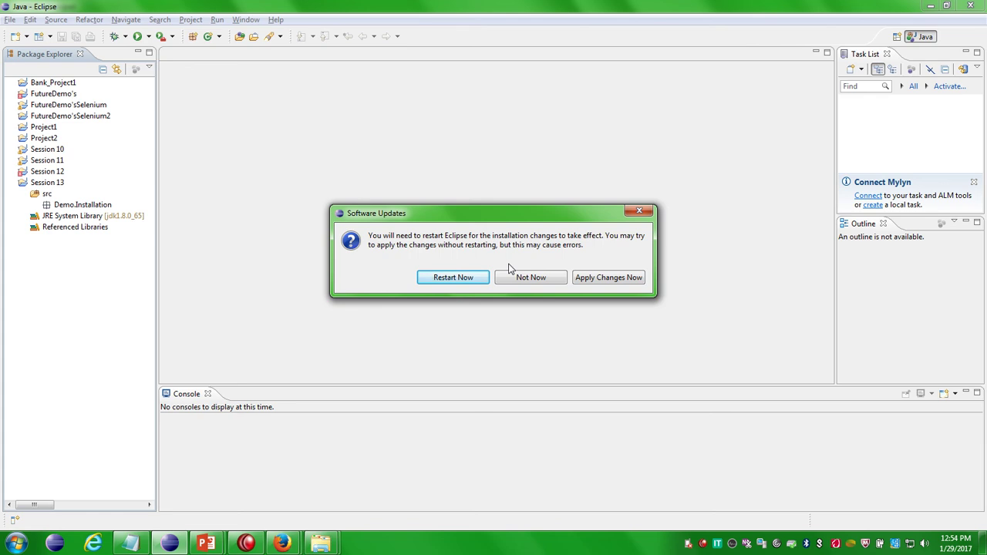
{"action": "left_click", "coordinate": [452, 279]}
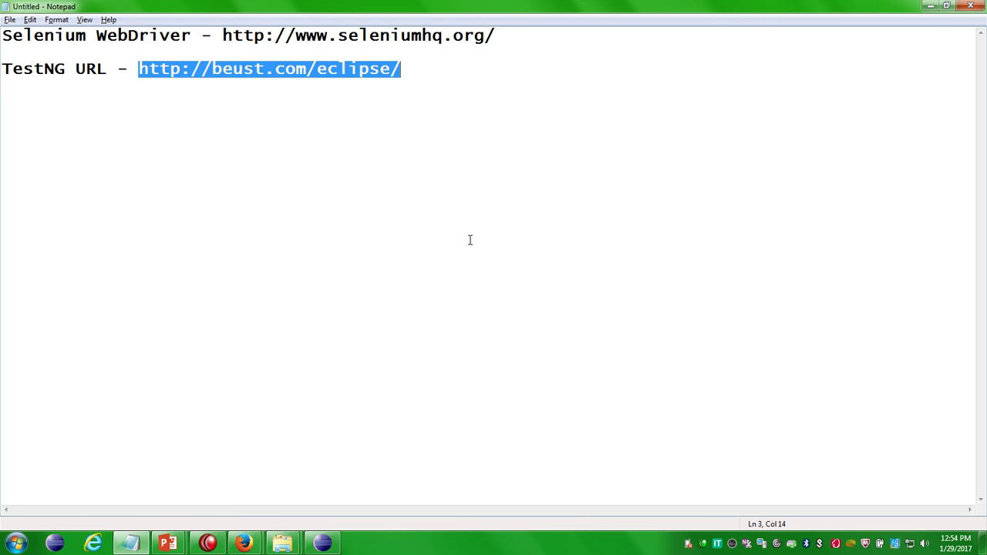
{"action": "left_click", "coordinate": [322, 544]}
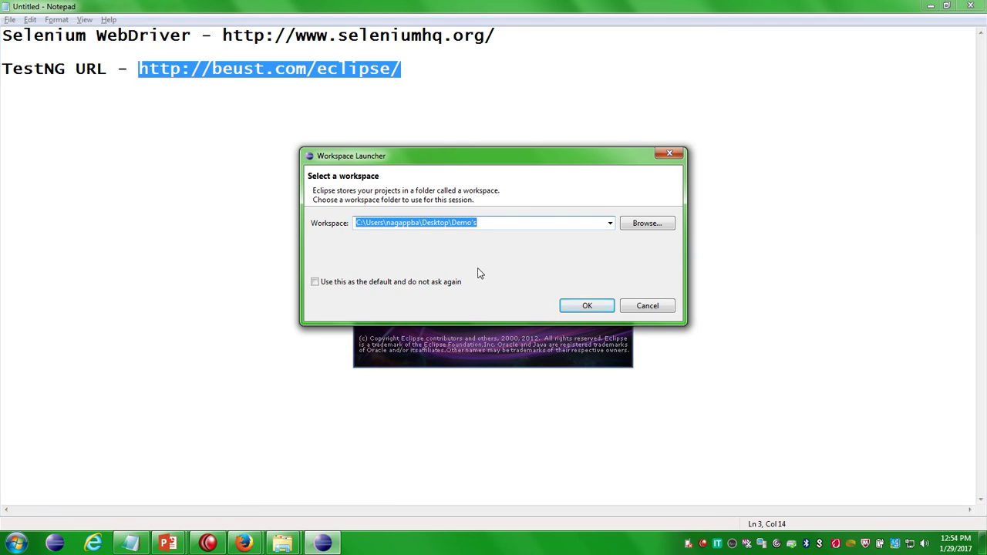
{"action": "left_click", "coordinate": [597, 307]}
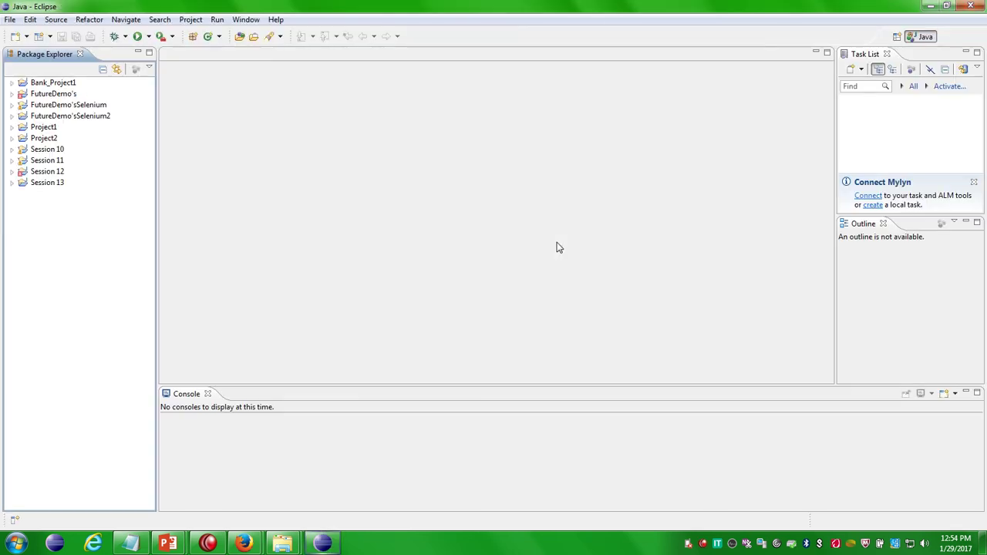
Expand the Session 13 project and examine the TestNG commands offered for it
{"action": "left_click", "coordinate": [12, 182]}
{"action": "left_click", "coordinate": [23, 193]}
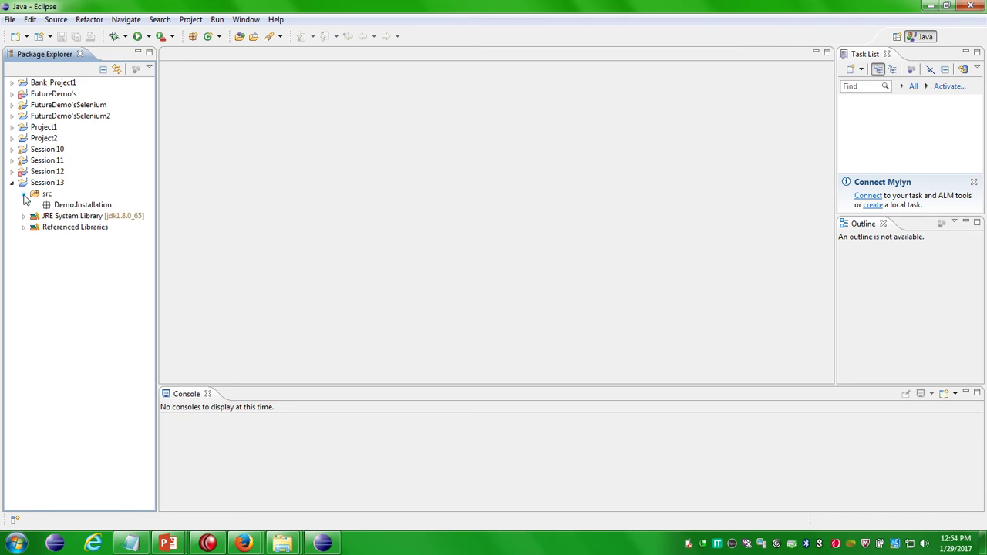
{"action": "left_click", "coordinate": [23, 194]}
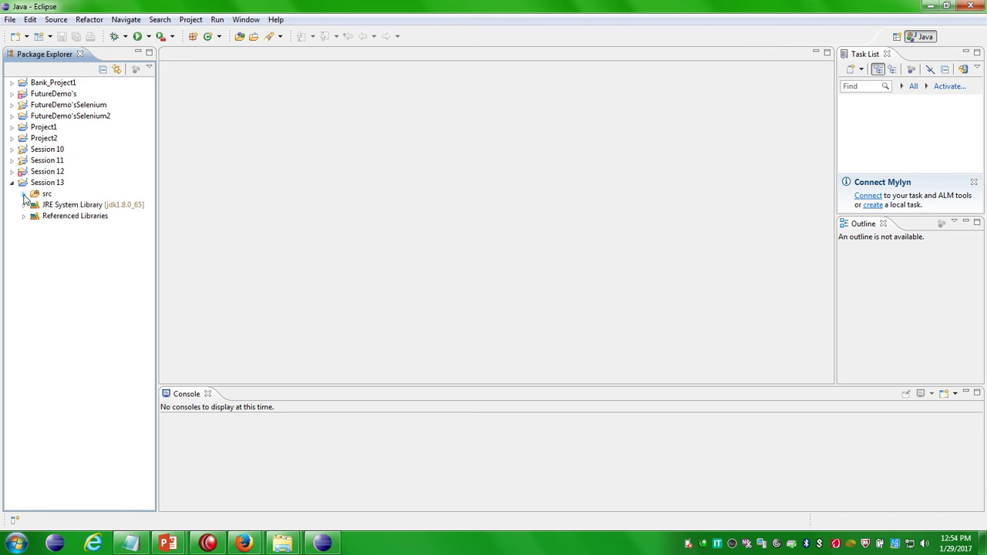
{"action": "left_click", "coordinate": [34, 183]}
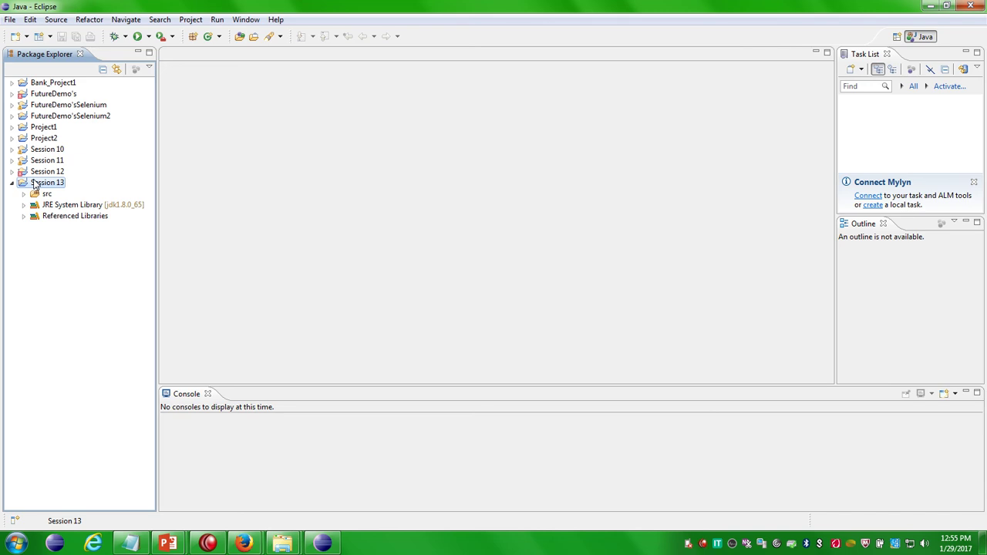
{"action": "right_click", "coordinate": [34, 183]}
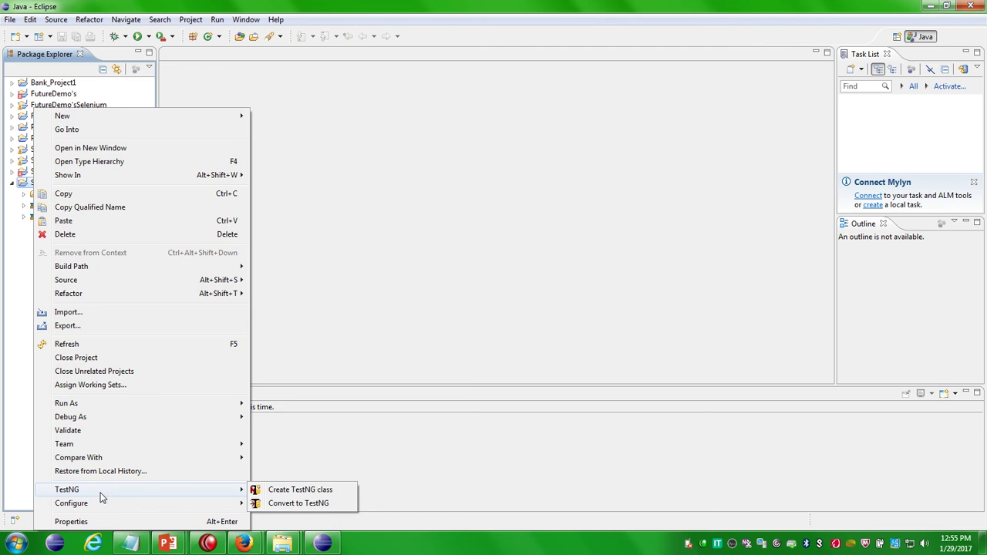
{"action": "mouse_move", "coordinate": [114, 495]}
{"action": "left_click", "coordinate": [342, 504]}
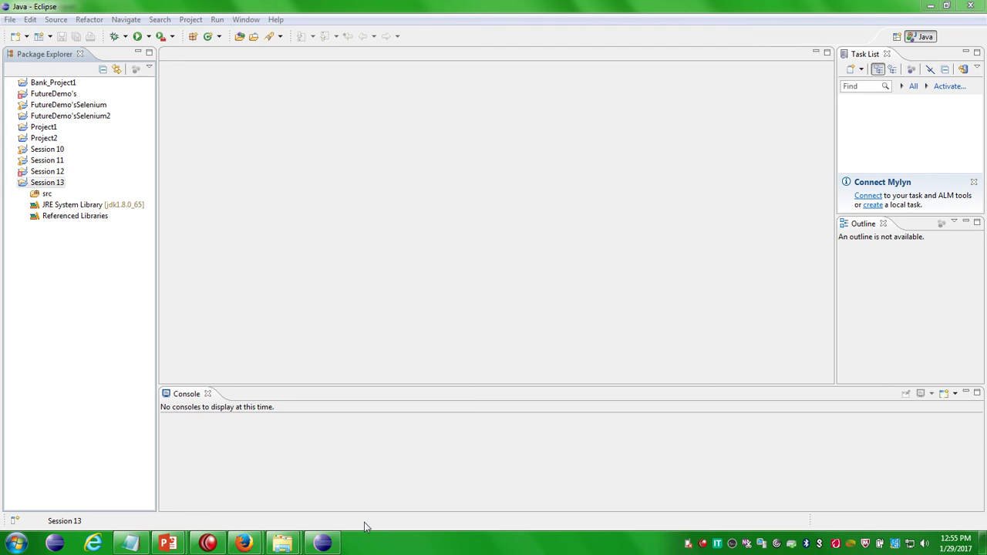
Switch to the PowerPoint slide show and advance from the Agenda slide past the "Any Query ?" slide
{"action": "mouse_move", "coordinate": [180, 543]}
{"action": "left_click", "coordinate": [235, 477]}
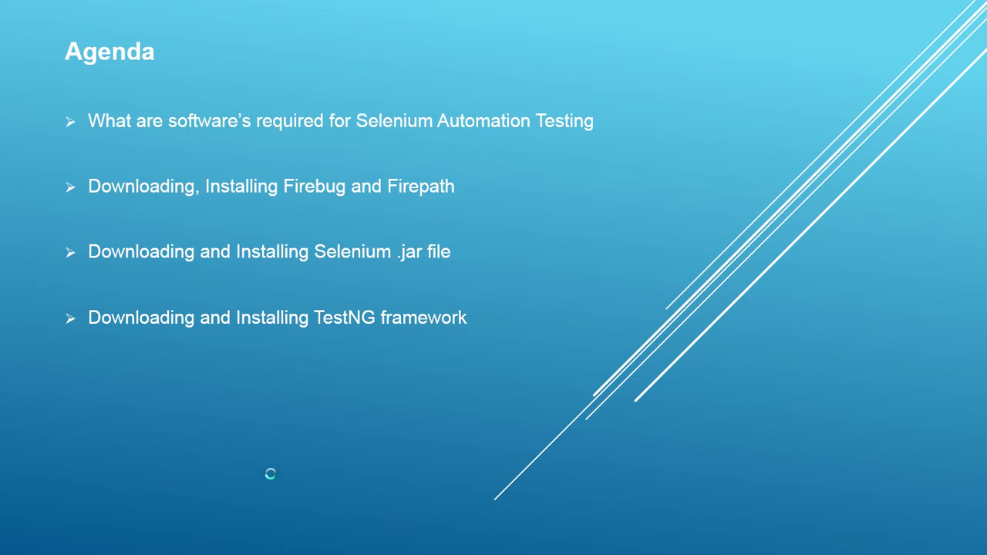
{"action": "left_click", "coordinate": [460, 355]}
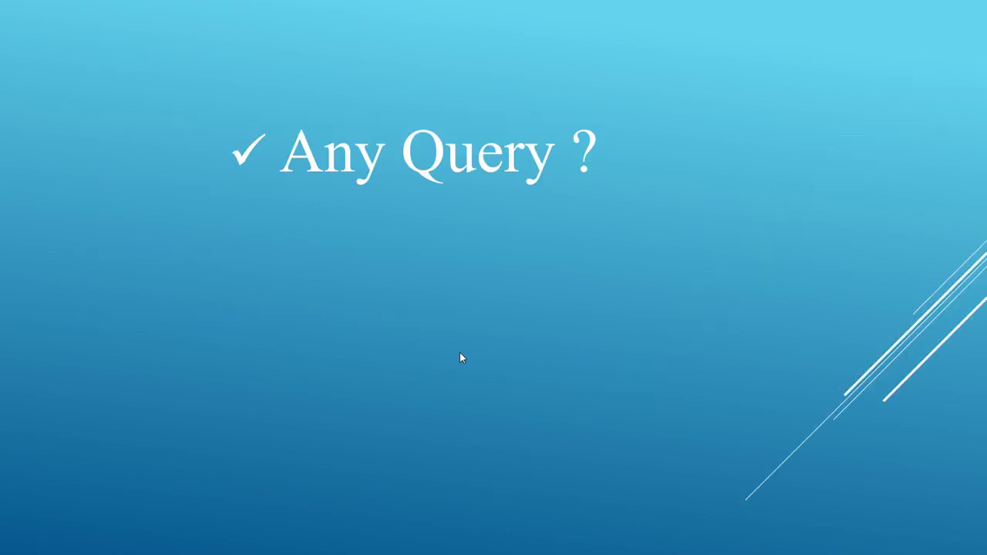
{"action": "left_click", "coordinate": [459, 353]}
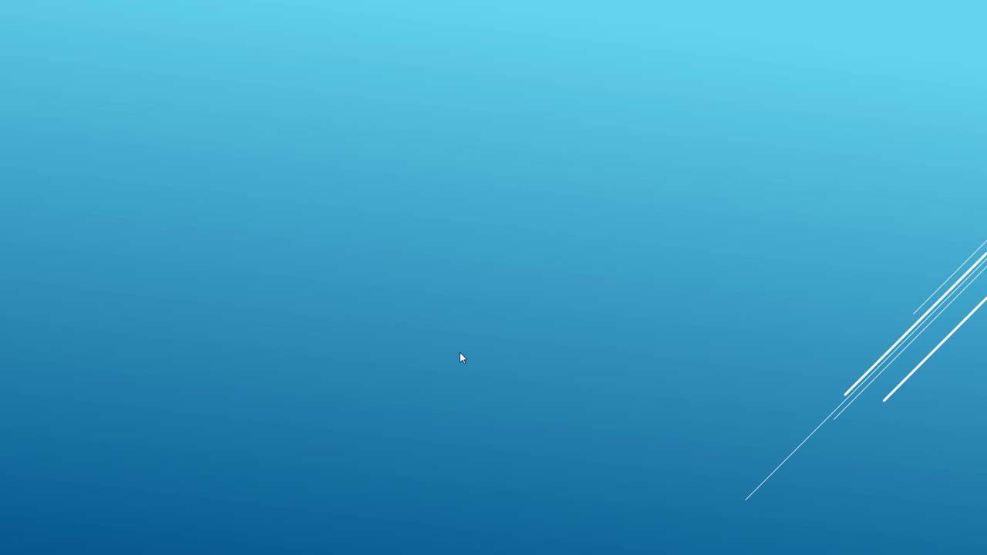